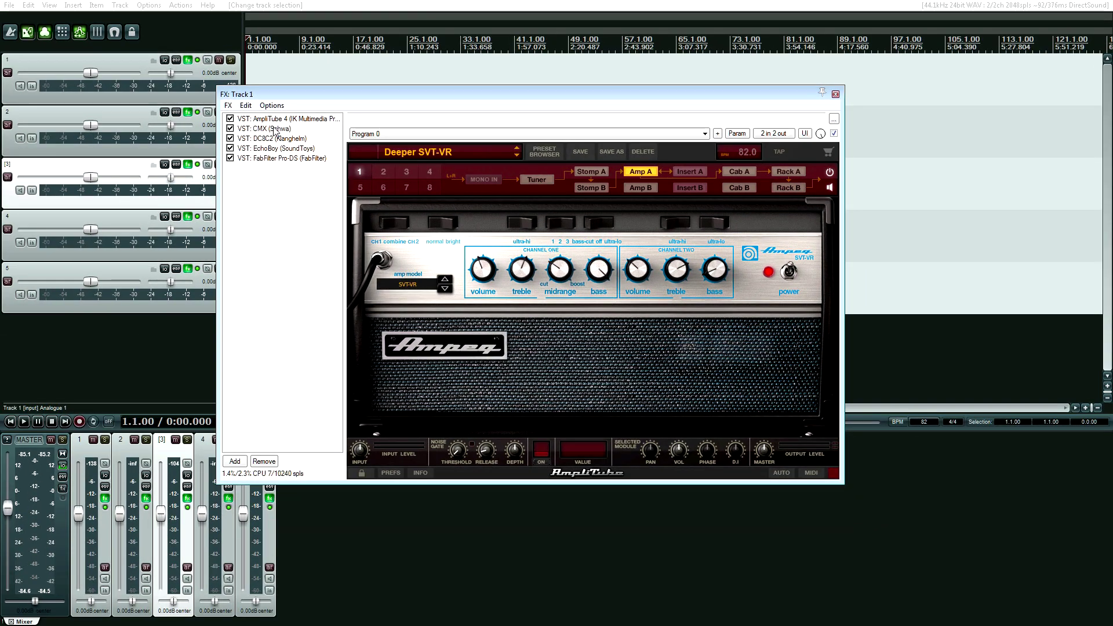
Step: Open the Schwa CMX microshifter in Track 1's effects chain, reposition its window and dismiss the registration screen
click(275, 130)
drag(411, 98, 331, 219)
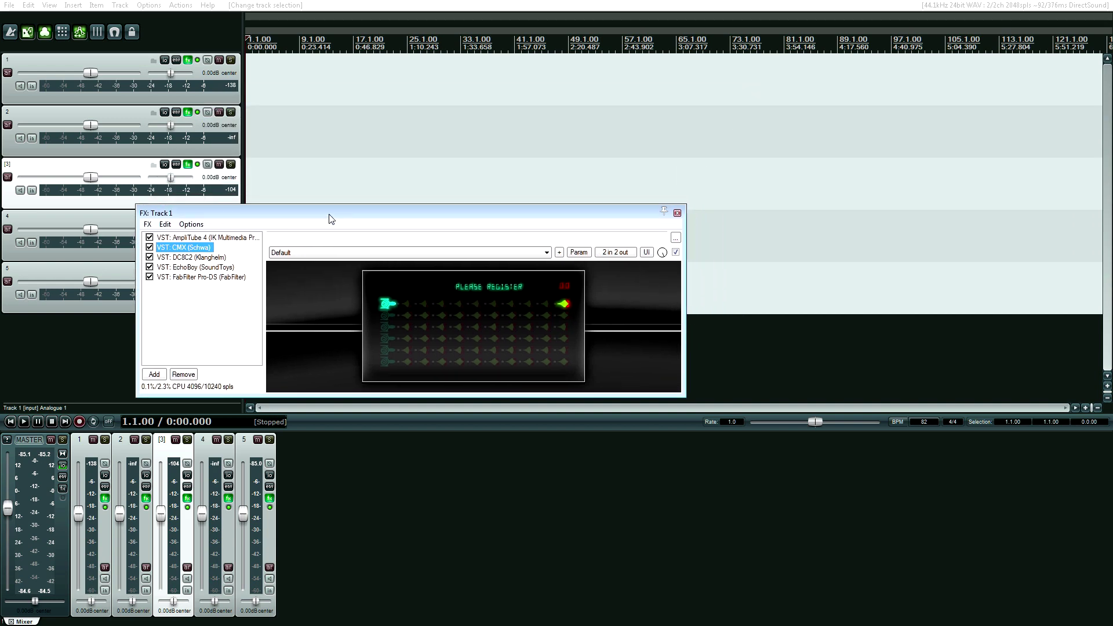
click(389, 313)
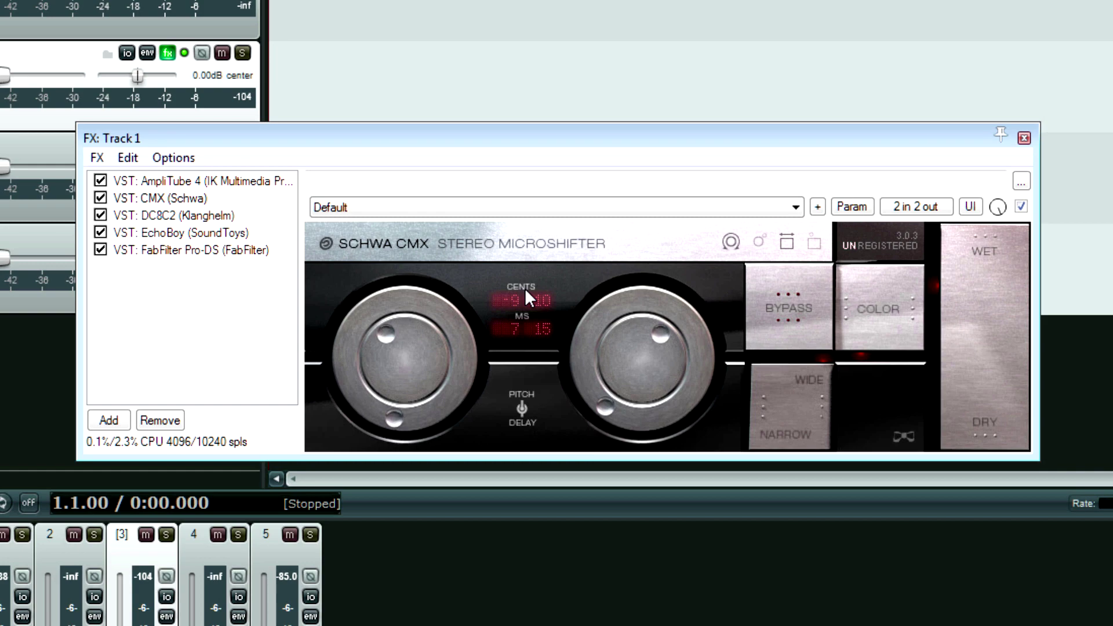
Step: Open the Klanghelm DC8C2 compressor, inspect its expert mode and oversampling choices, and return it to Easy mode
click(188, 215)
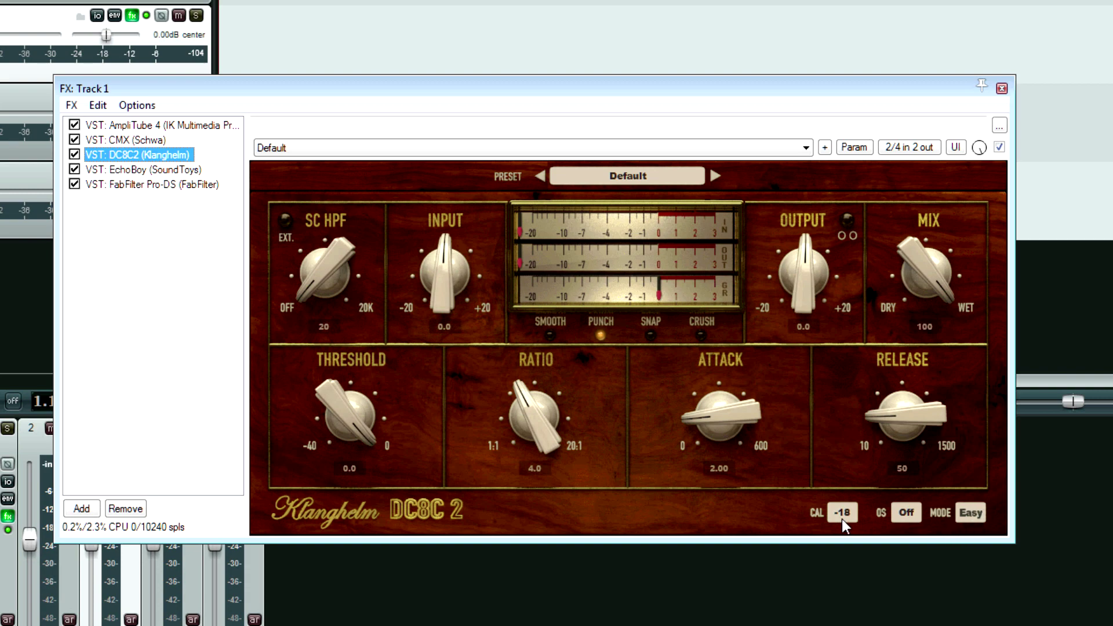
click(968, 513)
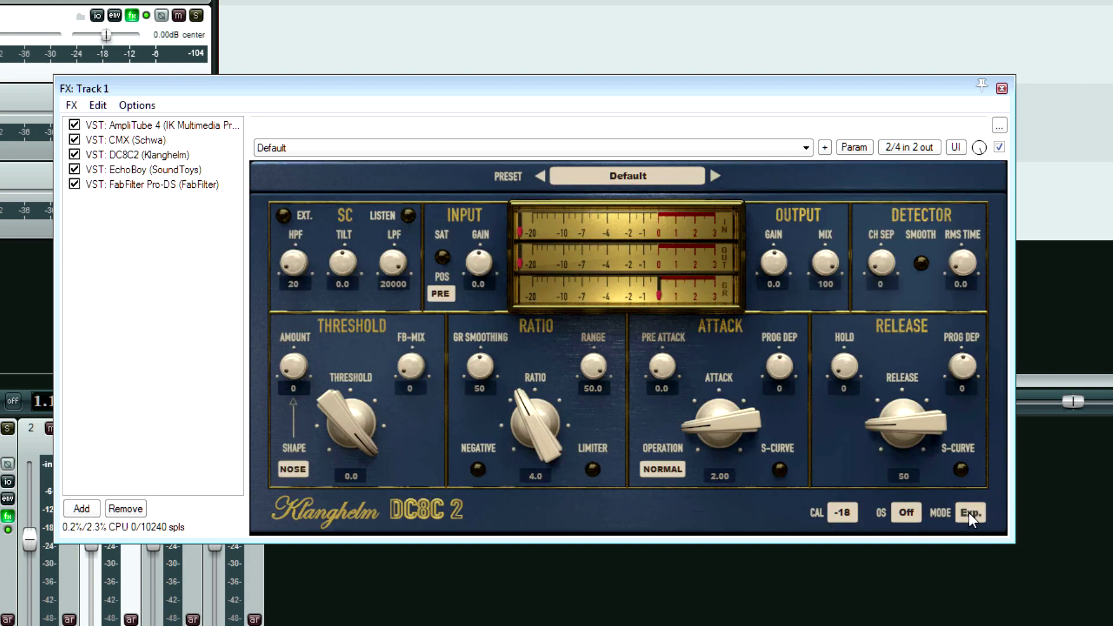
click(907, 514)
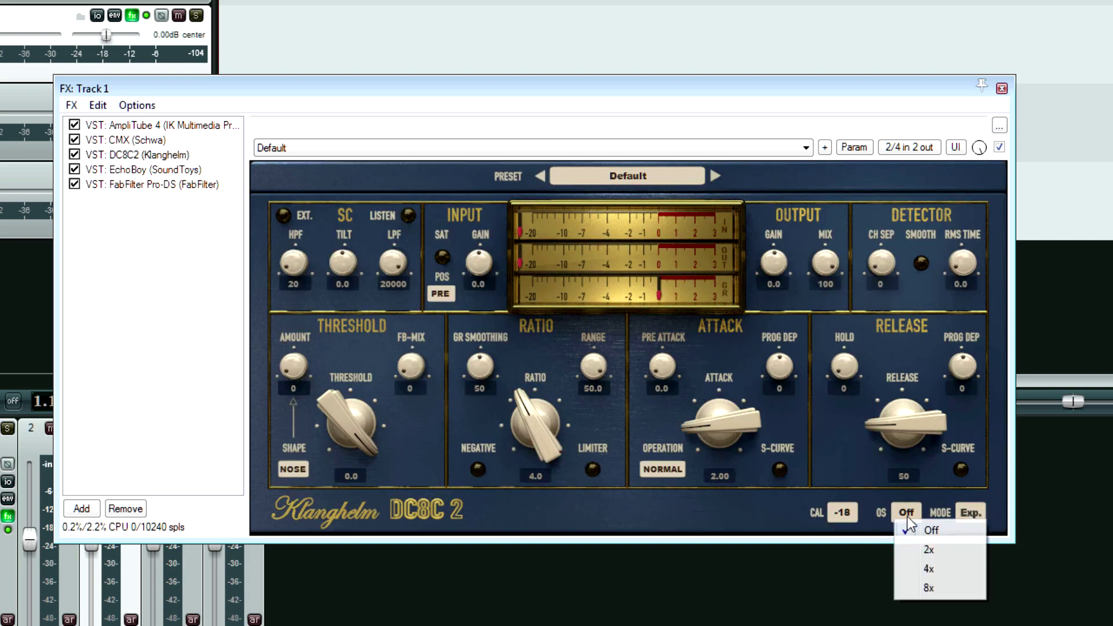
click(847, 516)
click(974, 517)
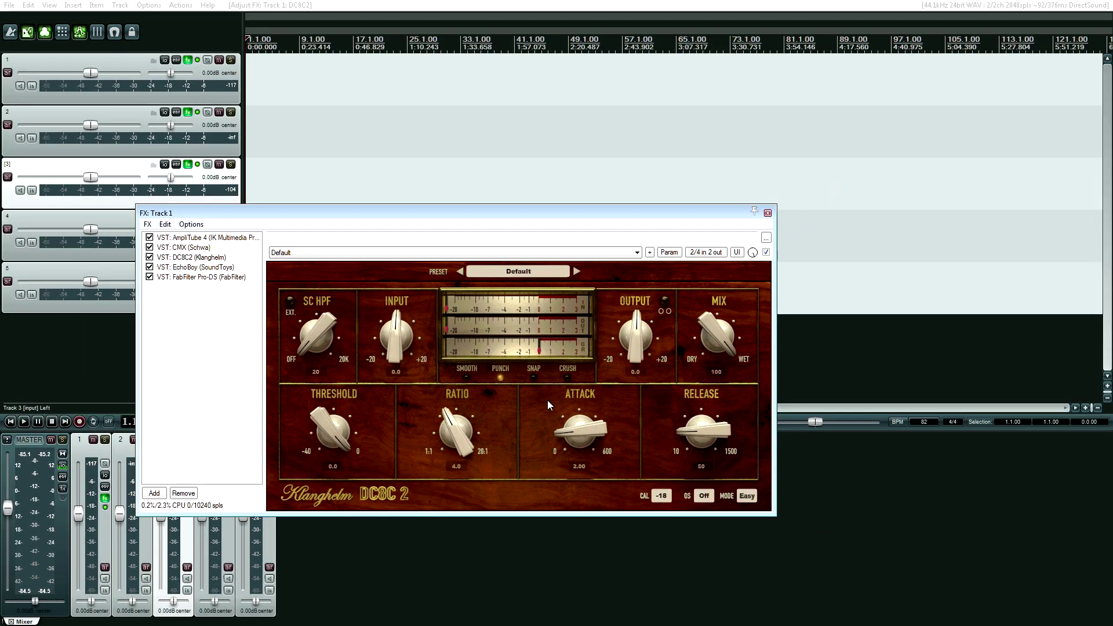
Step: Try the DC8C2 compressor's Smooth, Snap and Crush characters and switch back to Punch
click(469, 376)
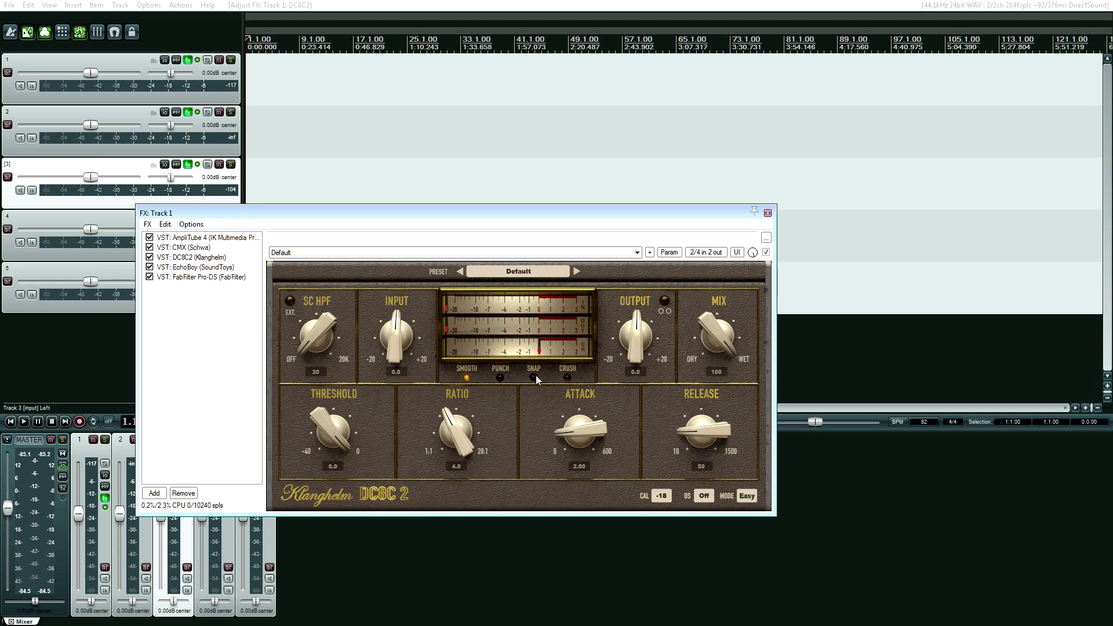
click(533, 378)
click(565, 377)
click(501, 377)
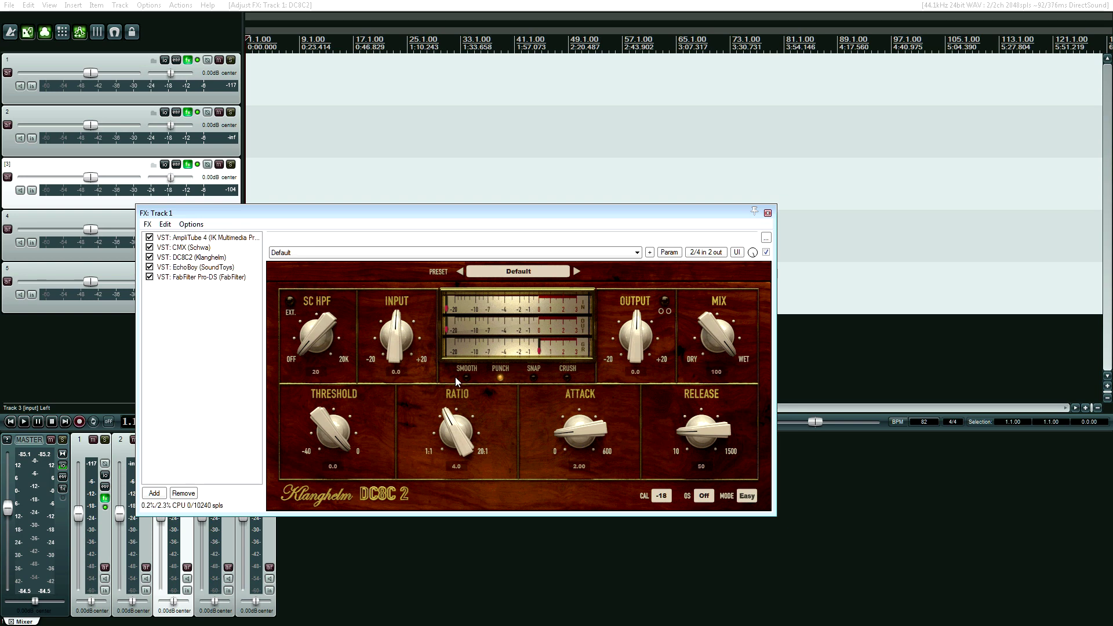
Step: View the EchoBoy and FabFilter Pro-DS interfaces in Track 1's effects chain
click(197, 267)
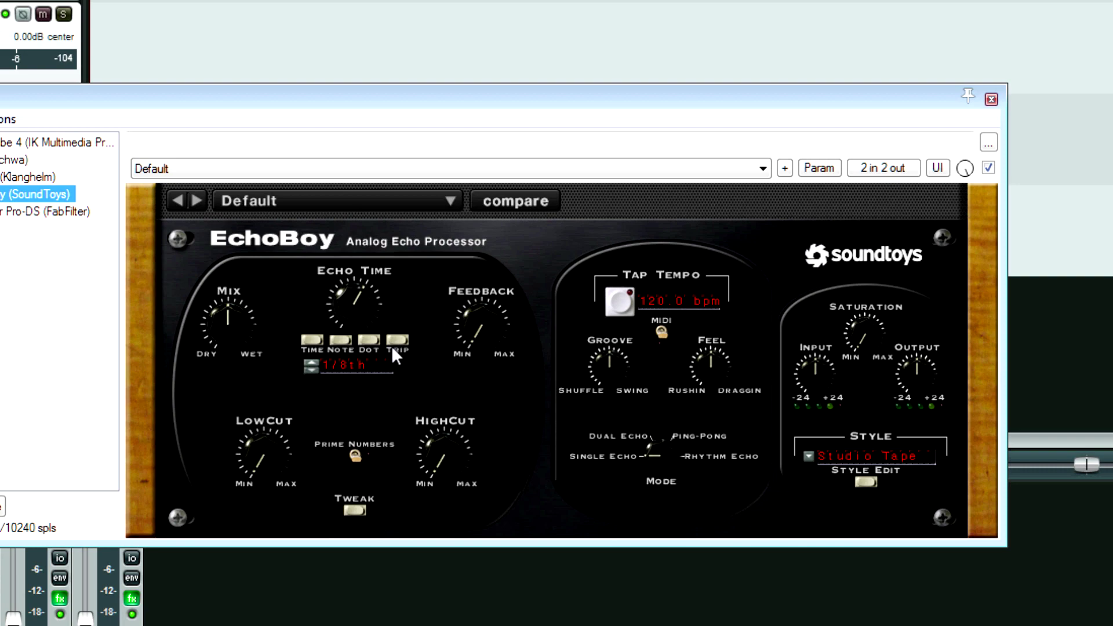
click(45, 212)
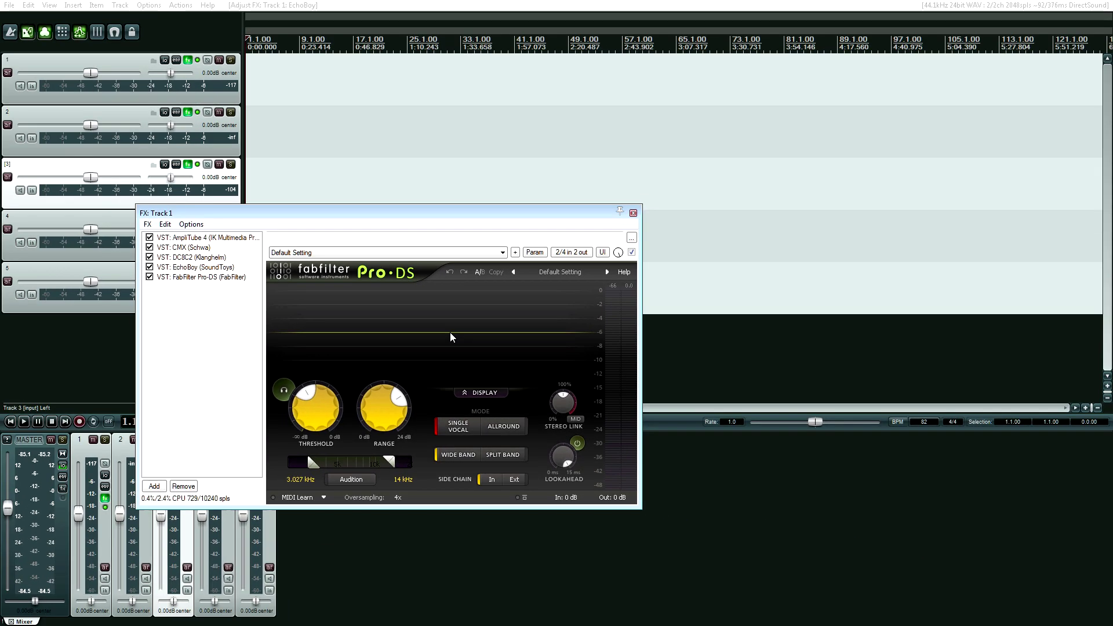
Step: Open Track 2's effects chain and view the ADClip7, GW VoiceCentric Stereo and HoRNetVUMeterMK3 plugins
click(187, 114)
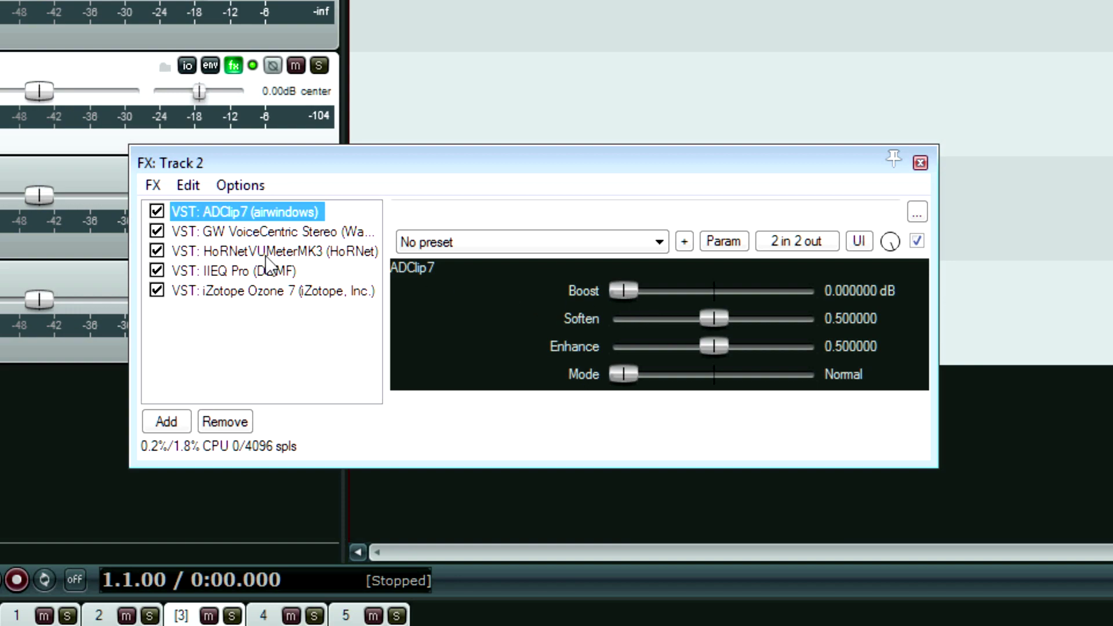
click(272, 231)
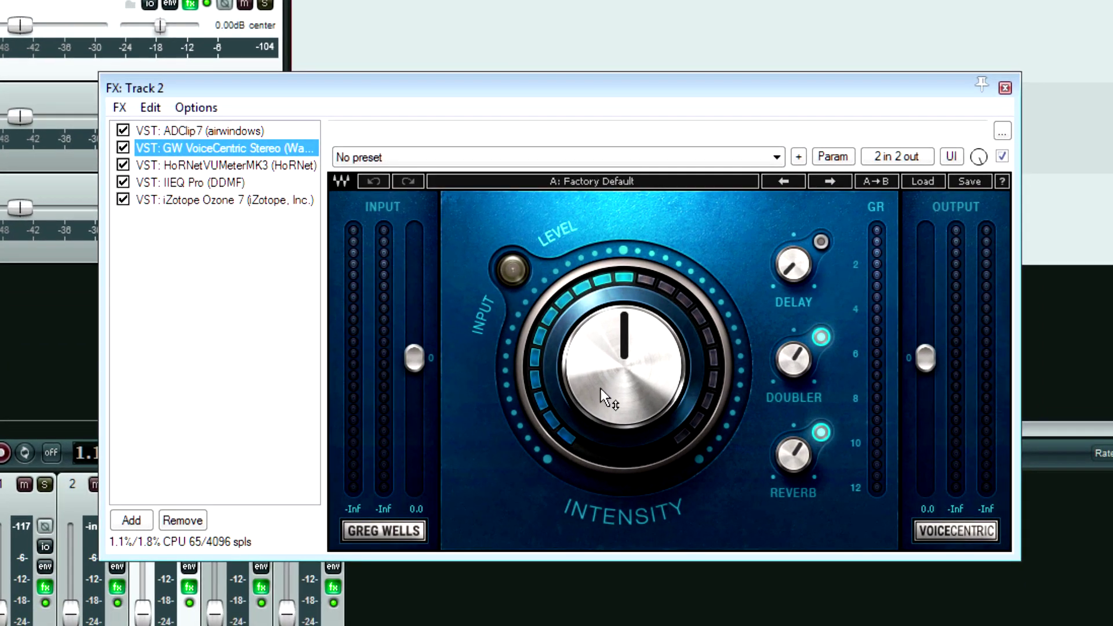
mouse_move(726, 519)
mouse_move(634, 368)
click(212, 169)
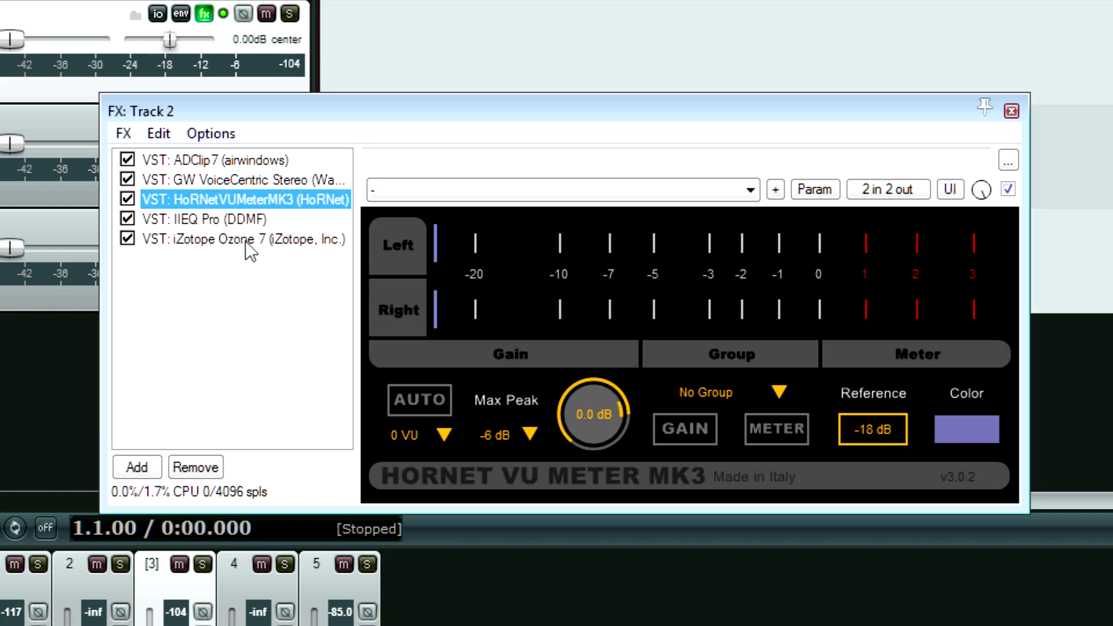
Step: In Track 2's IIEQ Pro, set Band 1 to a Butter HP filter at 81 Hz with order 3
click(211, 219)
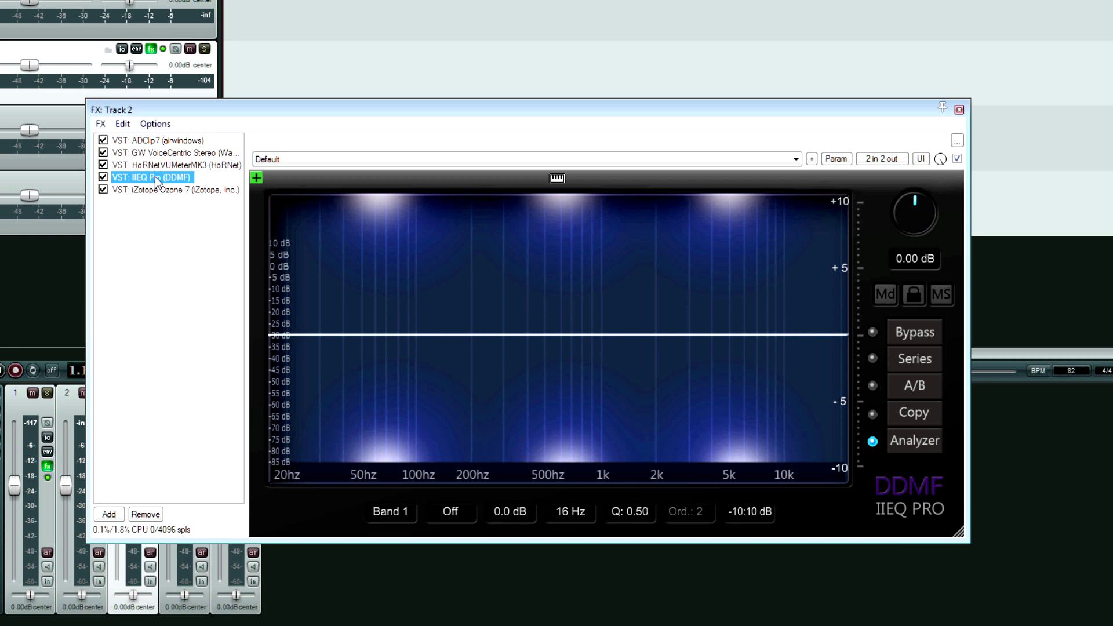
click(449, 513)
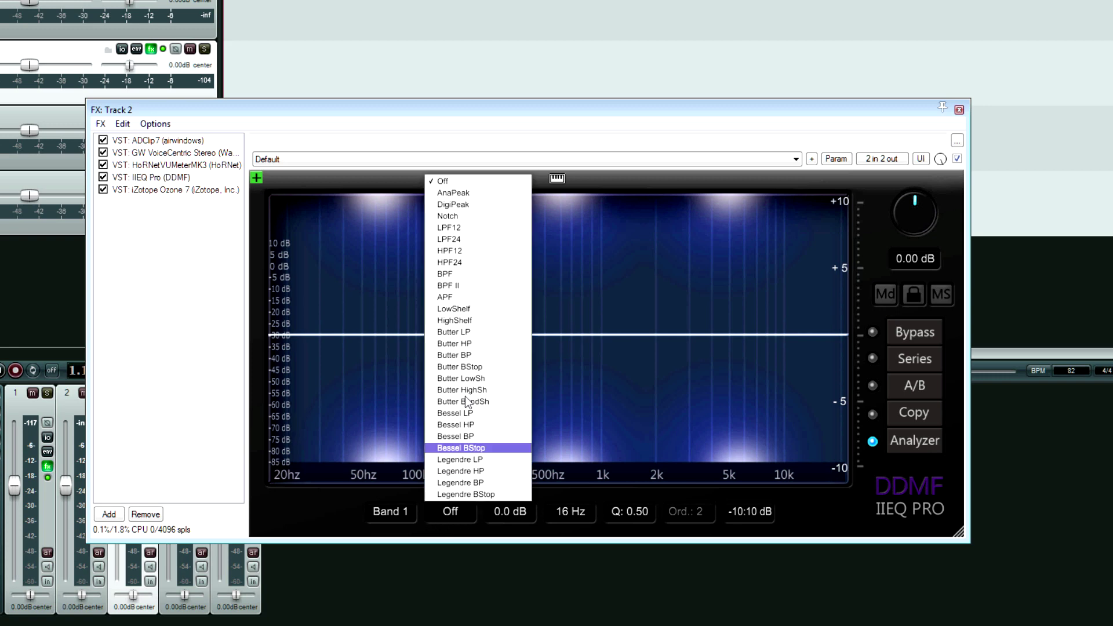
click(480, 345)
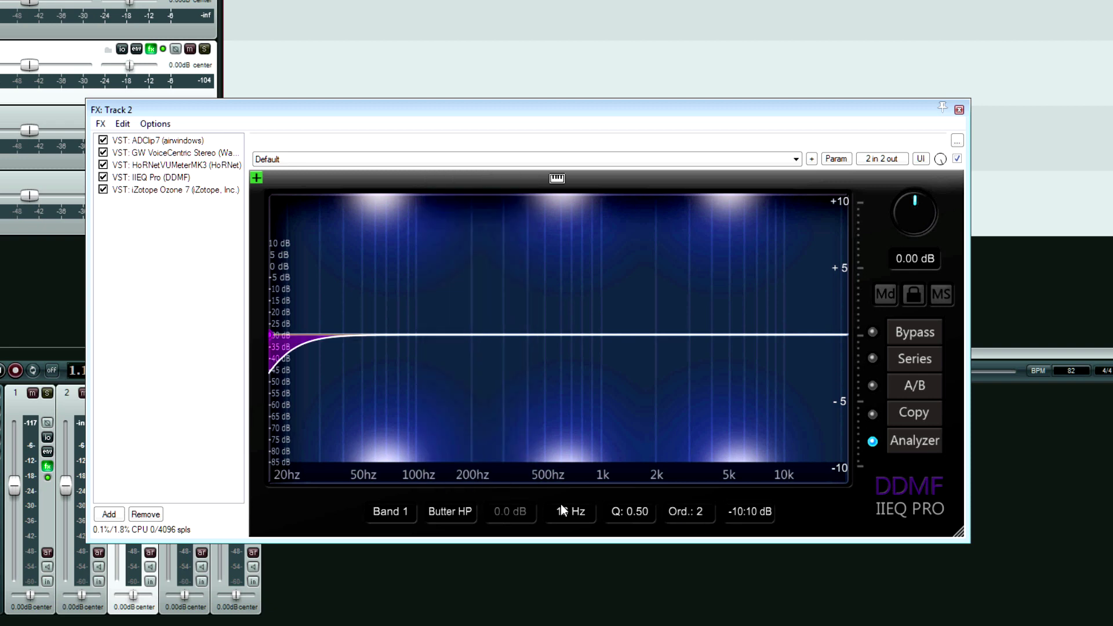
drag(561, 504, 585, 463)
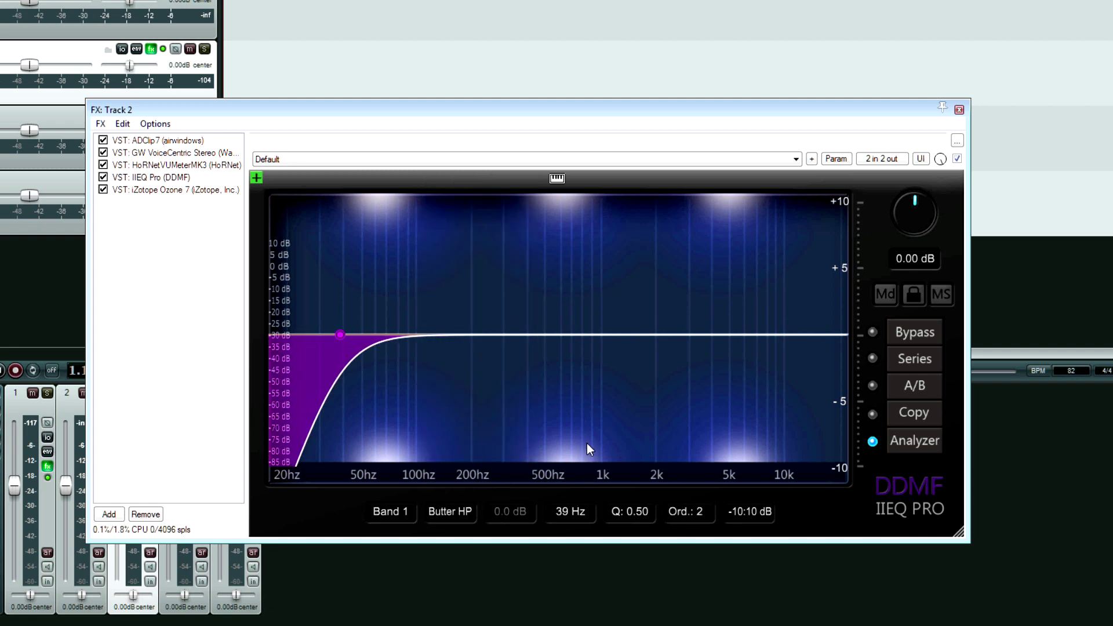
drag(575, 508, 580, 479)
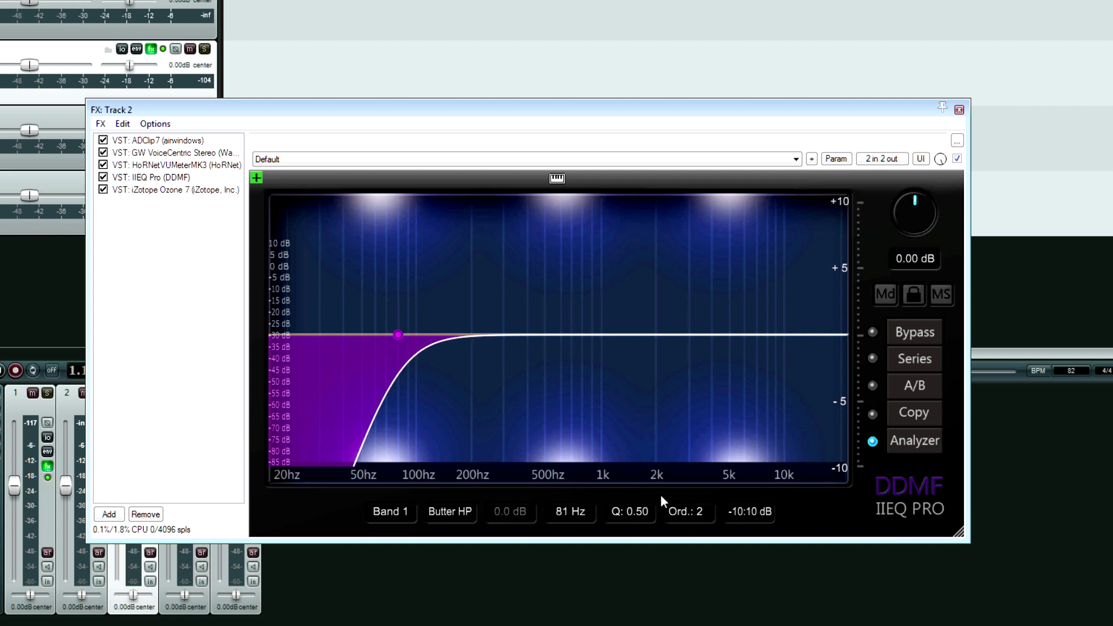
click(686, 513)
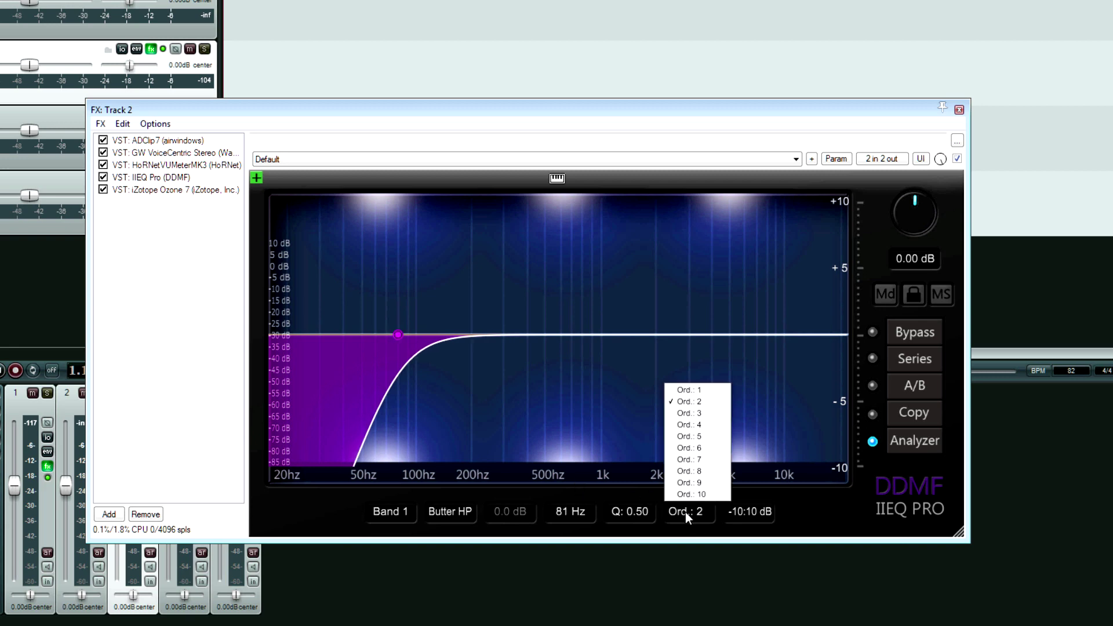
click(691, 413)
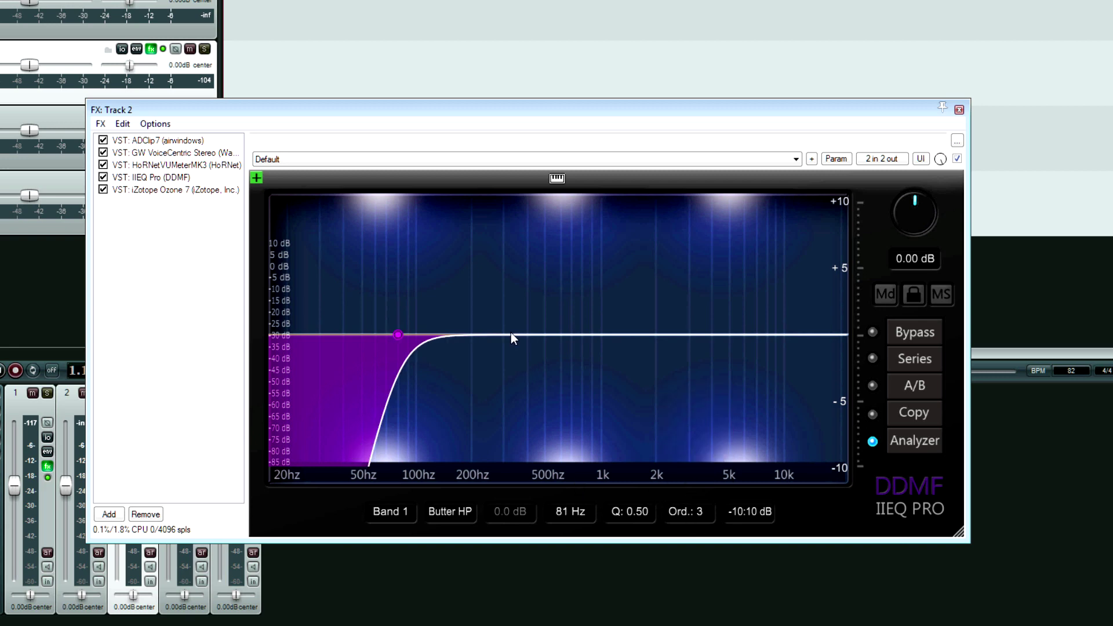
Step: Add Band 2 in IIEQ Pro at about 359 Hz as a Notch filter with a Q of 2.50
drag(514, 335, 519, 374)
scroll(519, 374, up, 5)
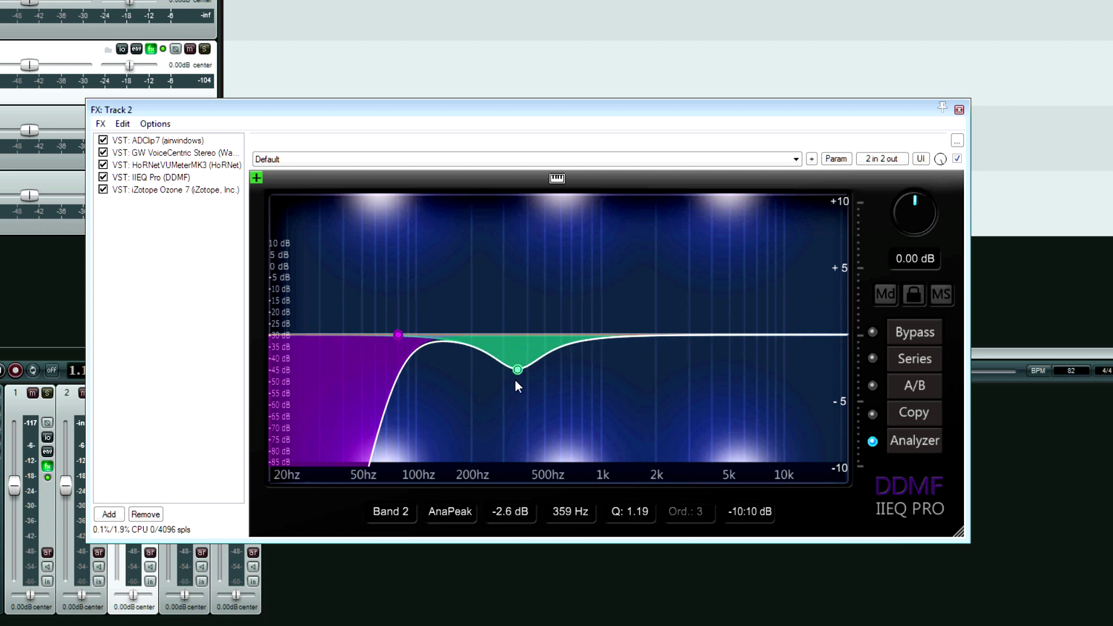
click(450, 518)
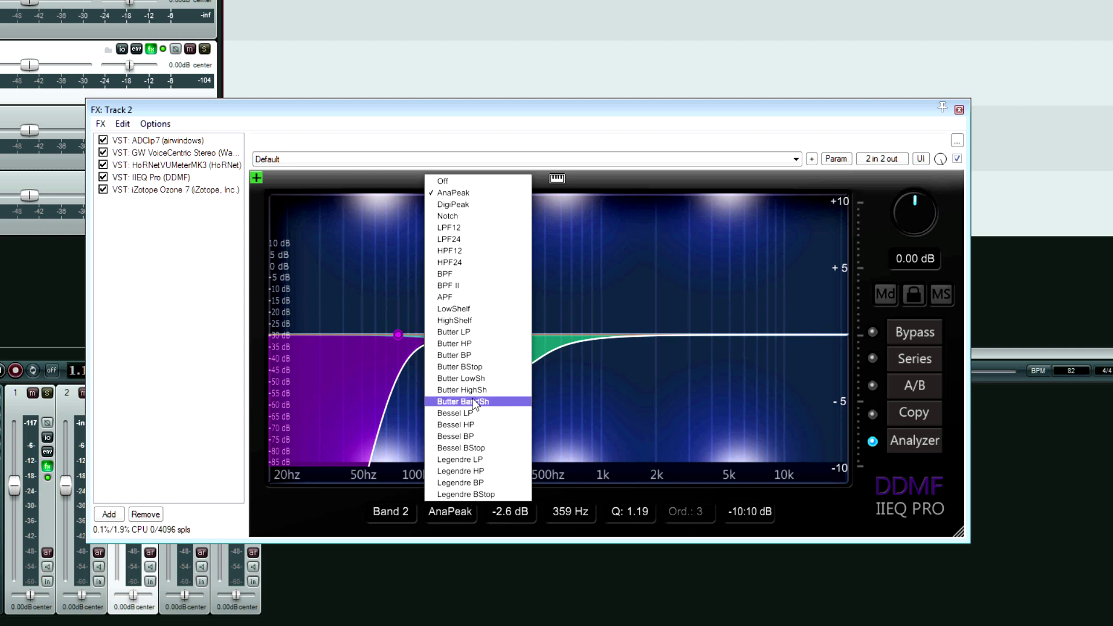
click(471, 216)
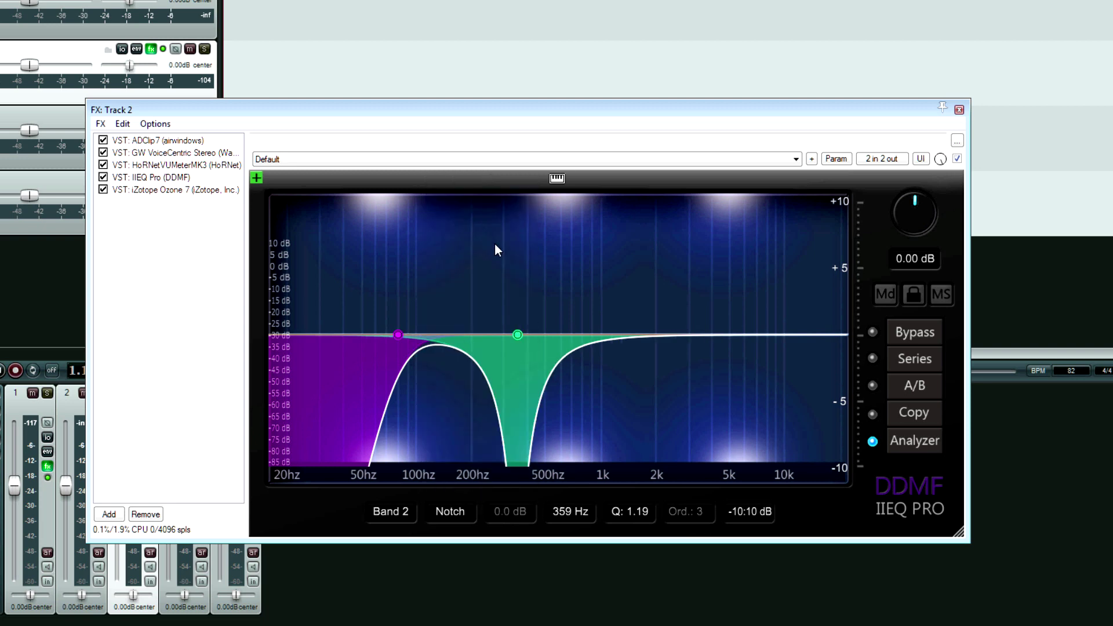
drag(621, 513, 628, 478)
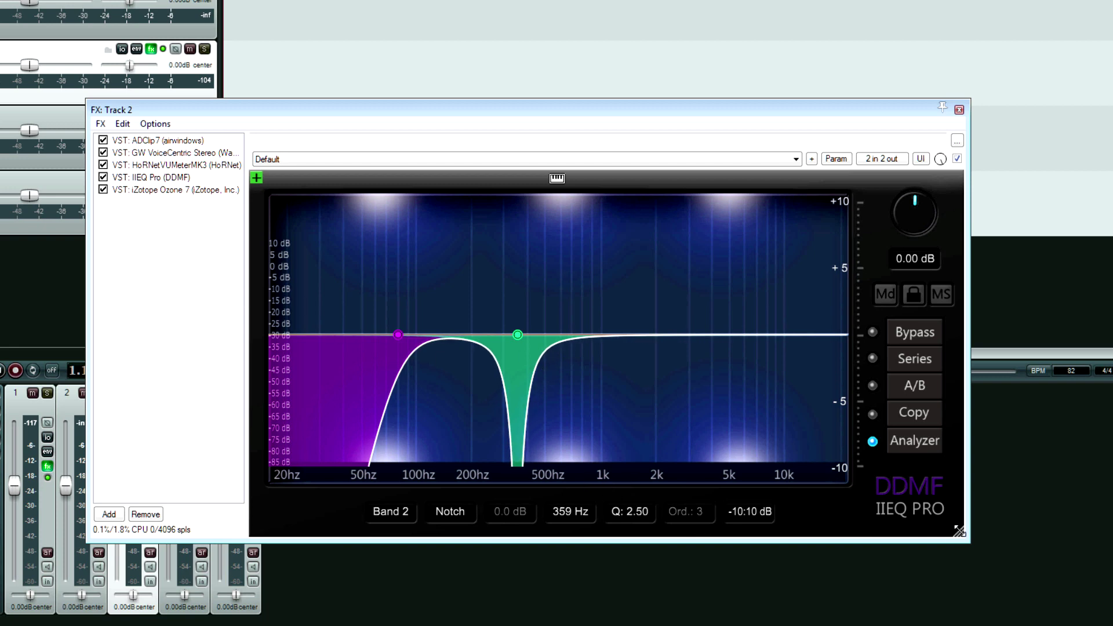
Step: Enlarge the IIEQ Pro interface and move the Track 2 effects window higher up
drag(960, 531, 1042, 576)
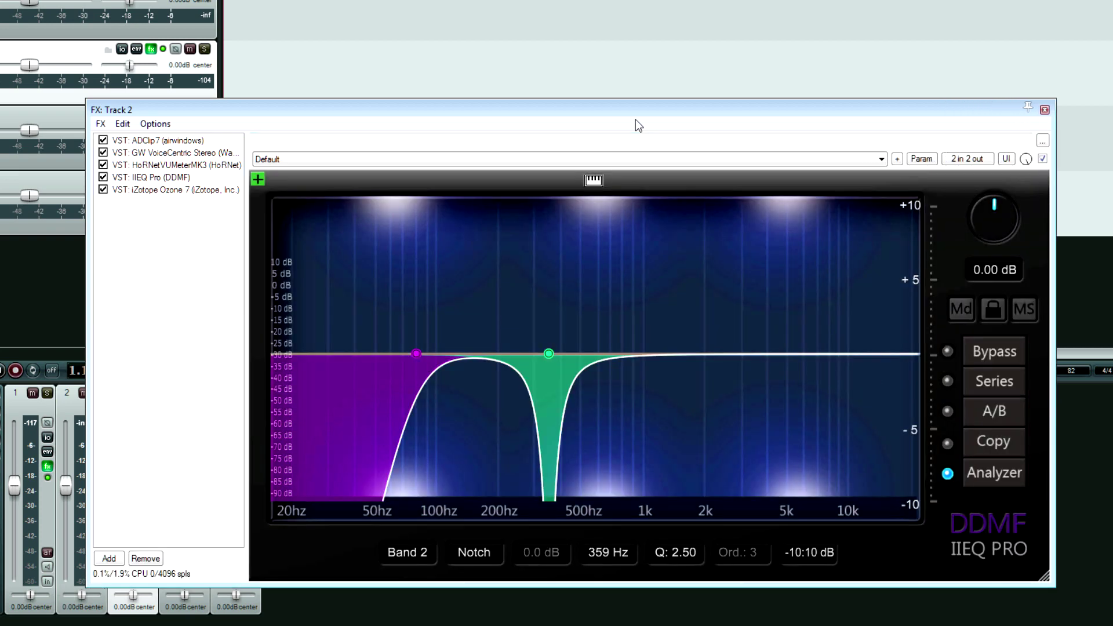
drag(610, 103, 577, 32)
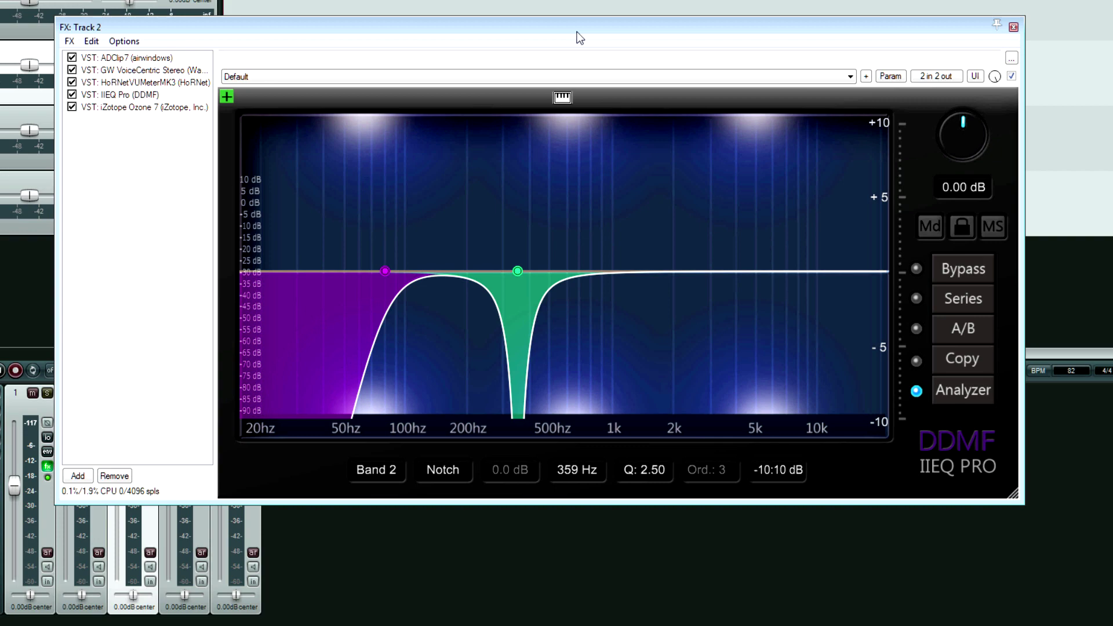
Step: Open iZotope Ozone 7 on Track 2 and set its Maximizer to IRC IV limiting with the Modern style
click(120, 108)
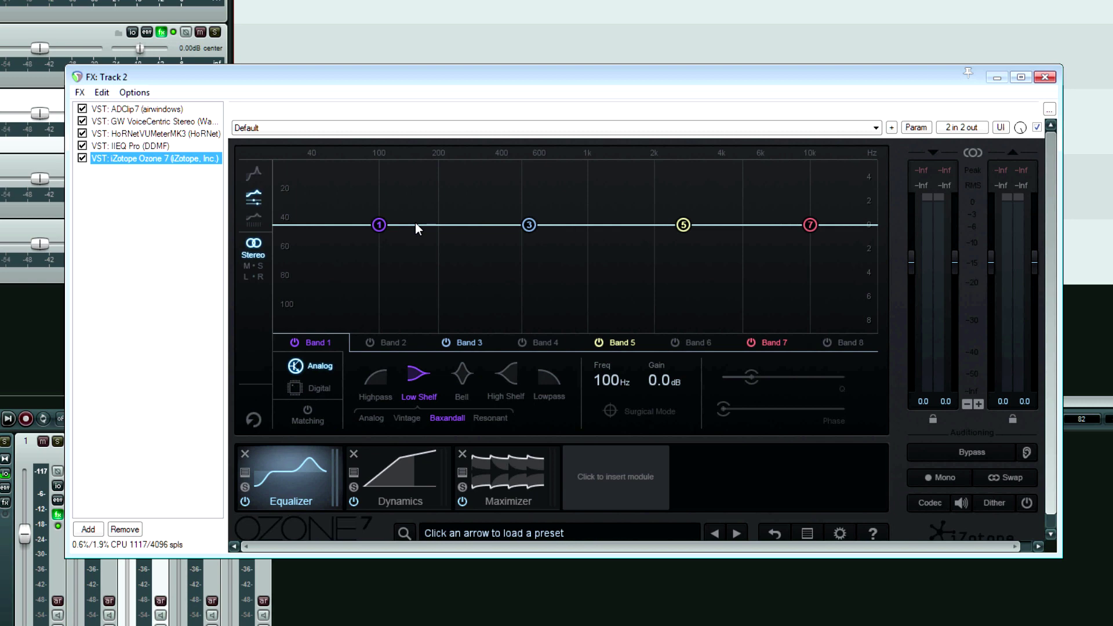
click(520, 475)
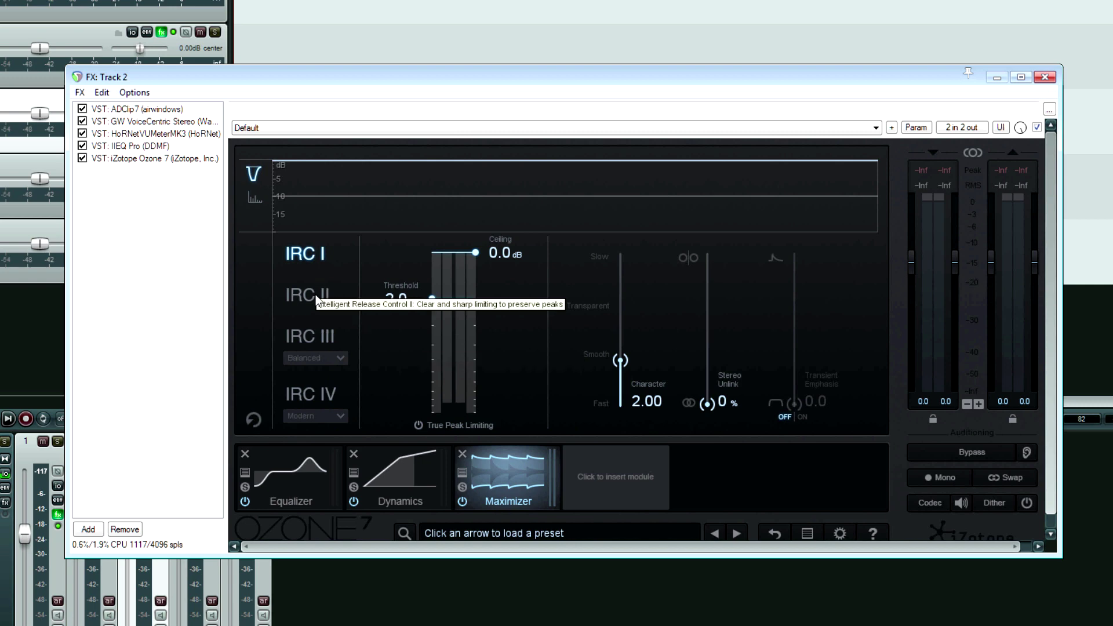
click(322, 310)
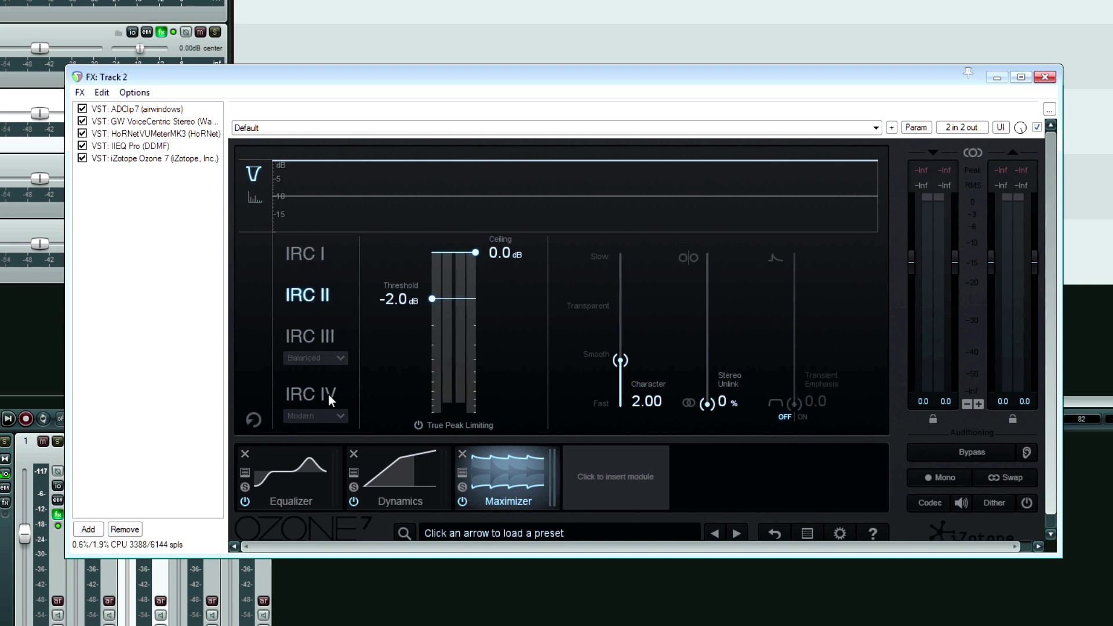
click(342, 401)
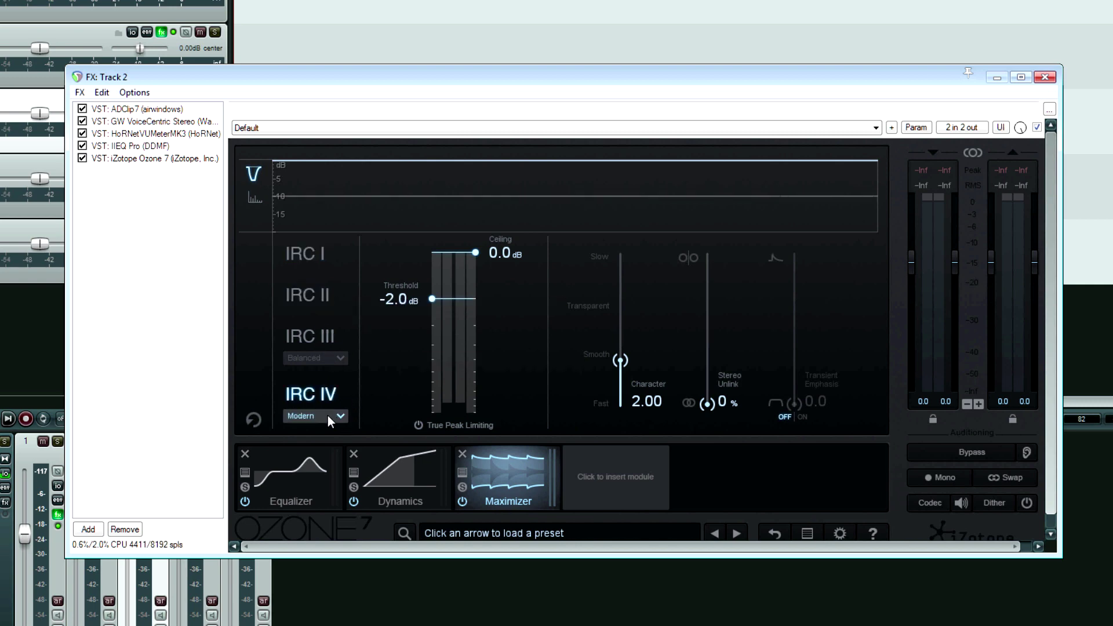
click(328, 416)
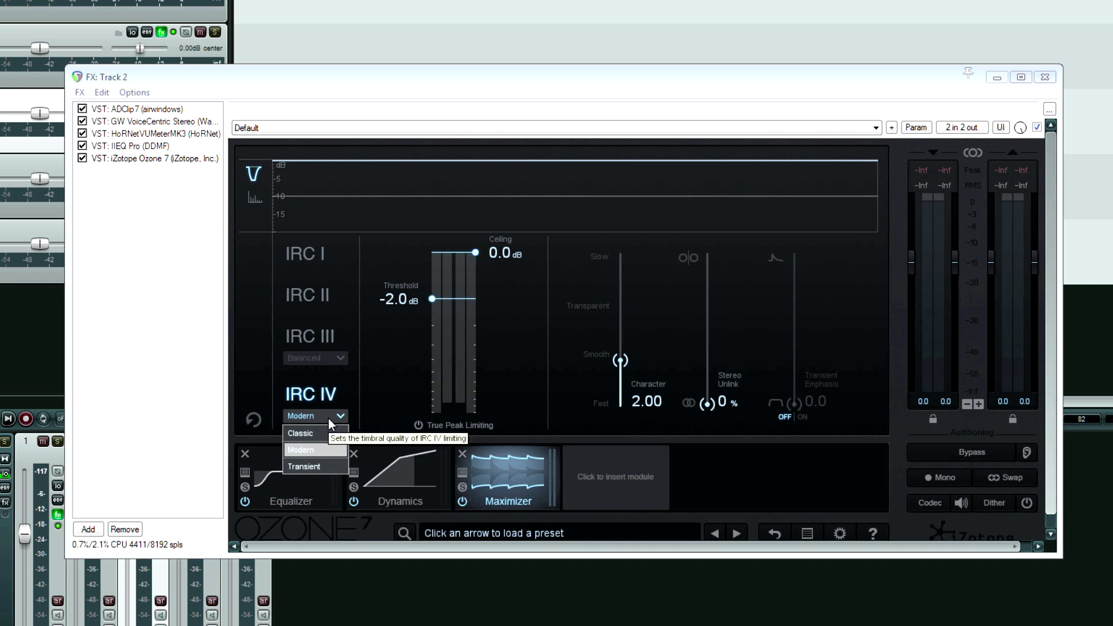
click(316, 450)
Step: View Ozone 7's Equalizer and Dynamics modules and add a Vintage EQ module to the signal chain
click(316, 481)
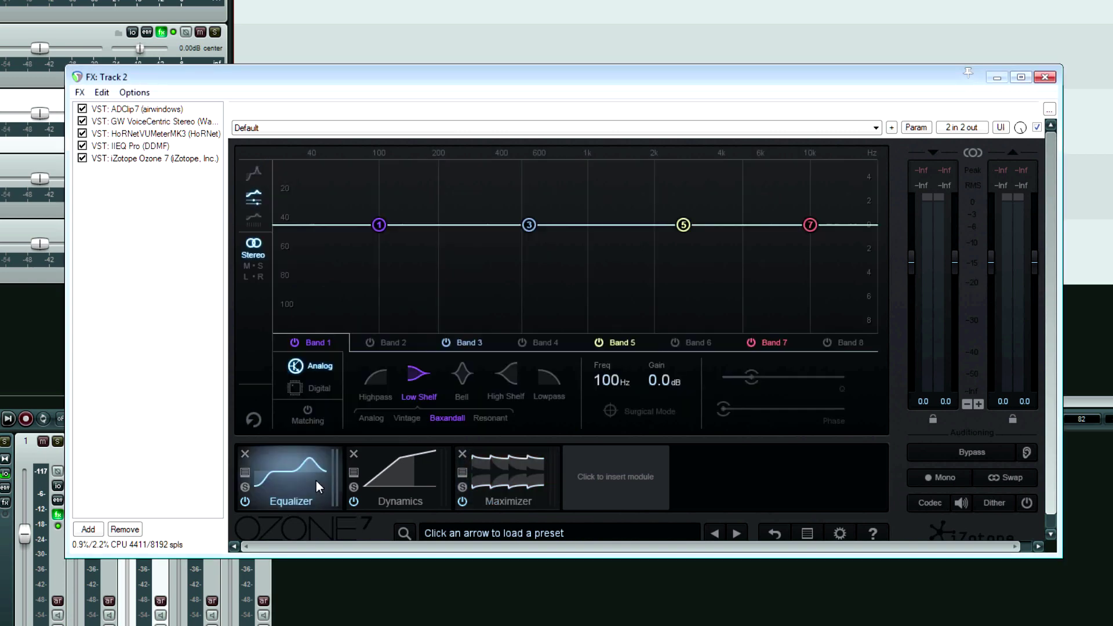
click(391, 479)
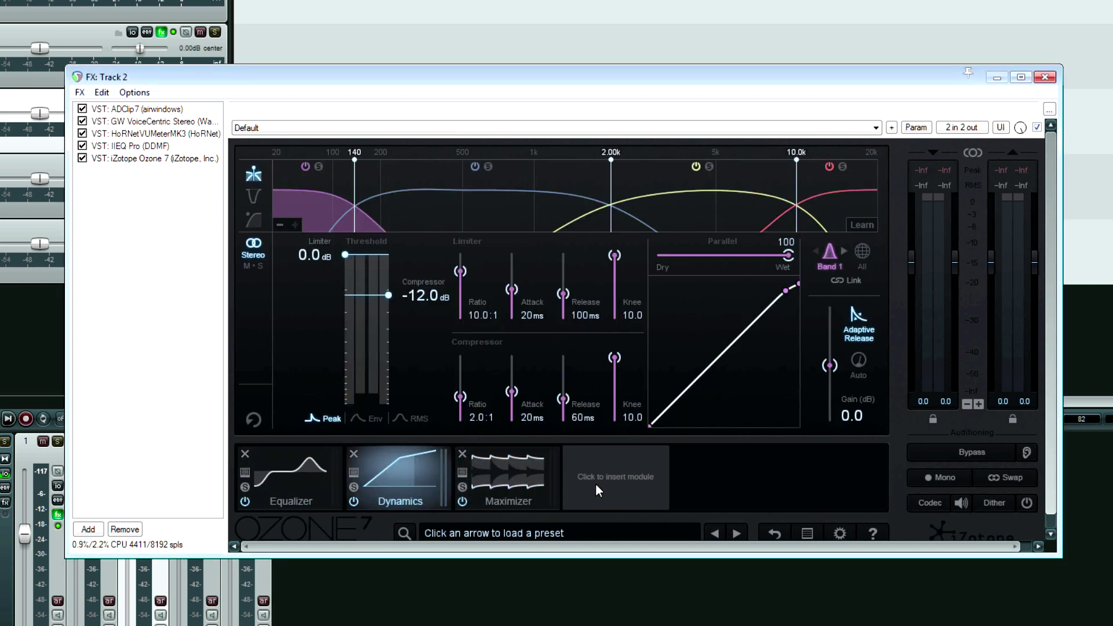
click(596, 483)
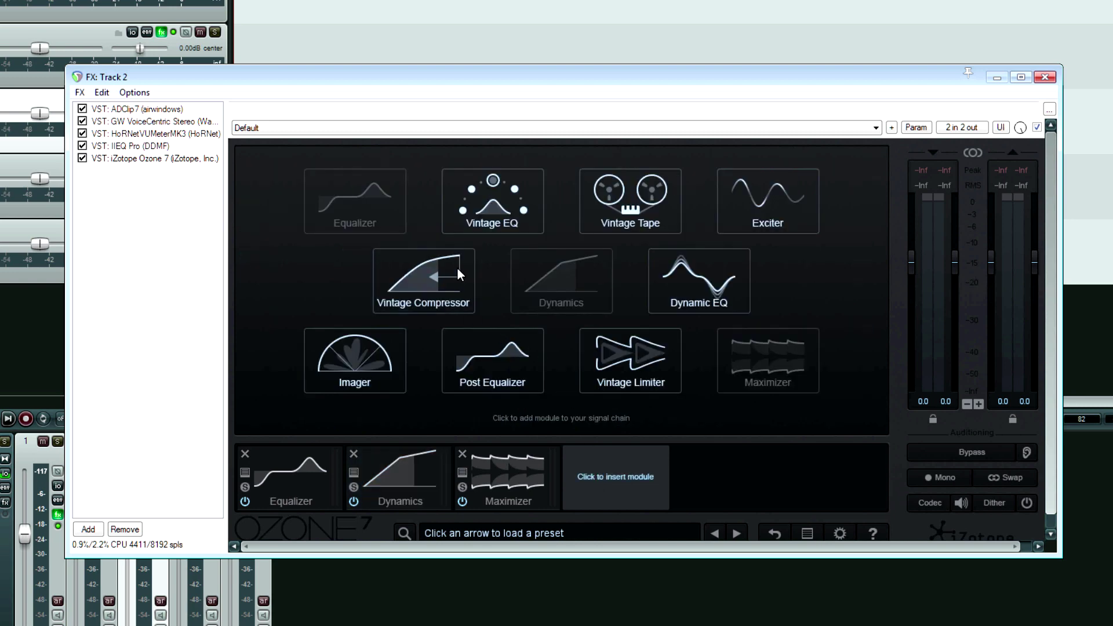
click(510, 211)
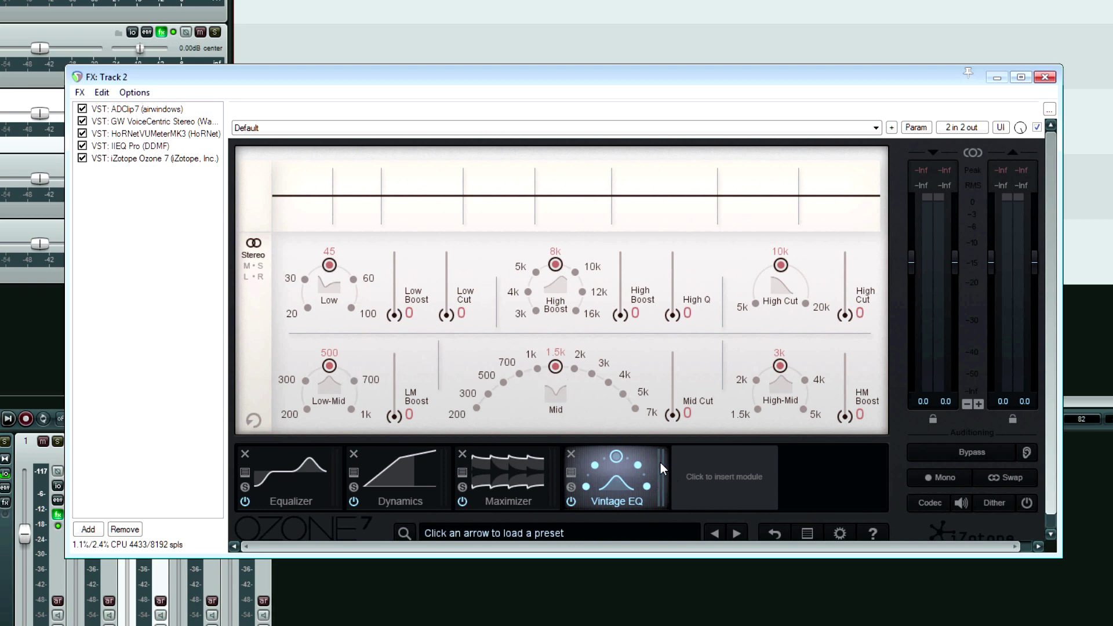
Step: Add a Vintage Compressor module to Ozone 7's signal chain and open the module choices for the next slot
click(726, 485)
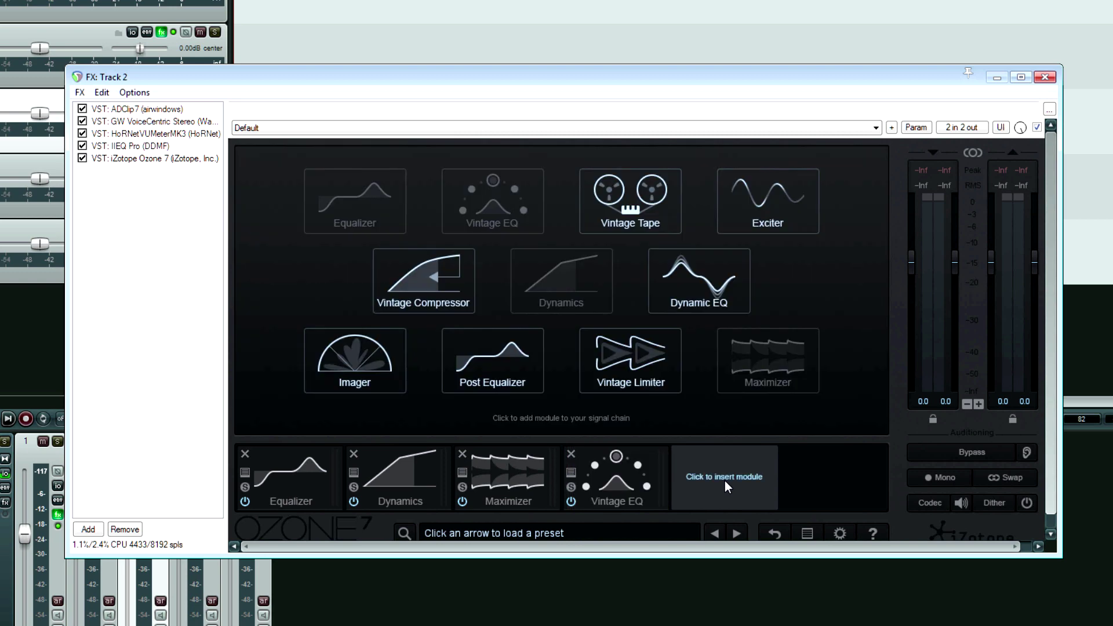
click(422, 277)
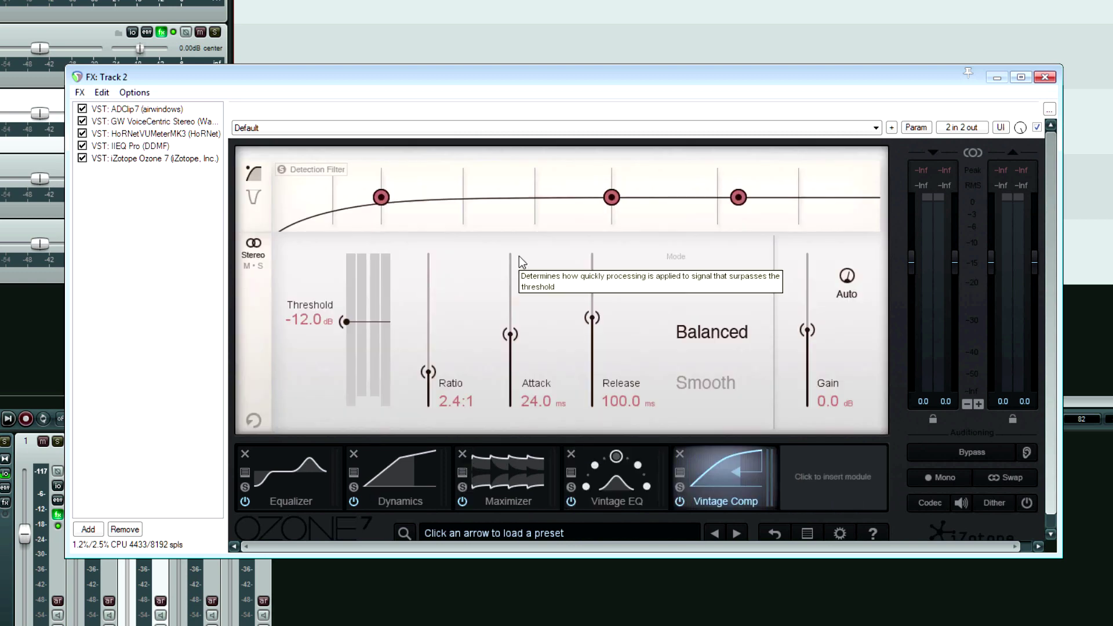
click(820, 487)
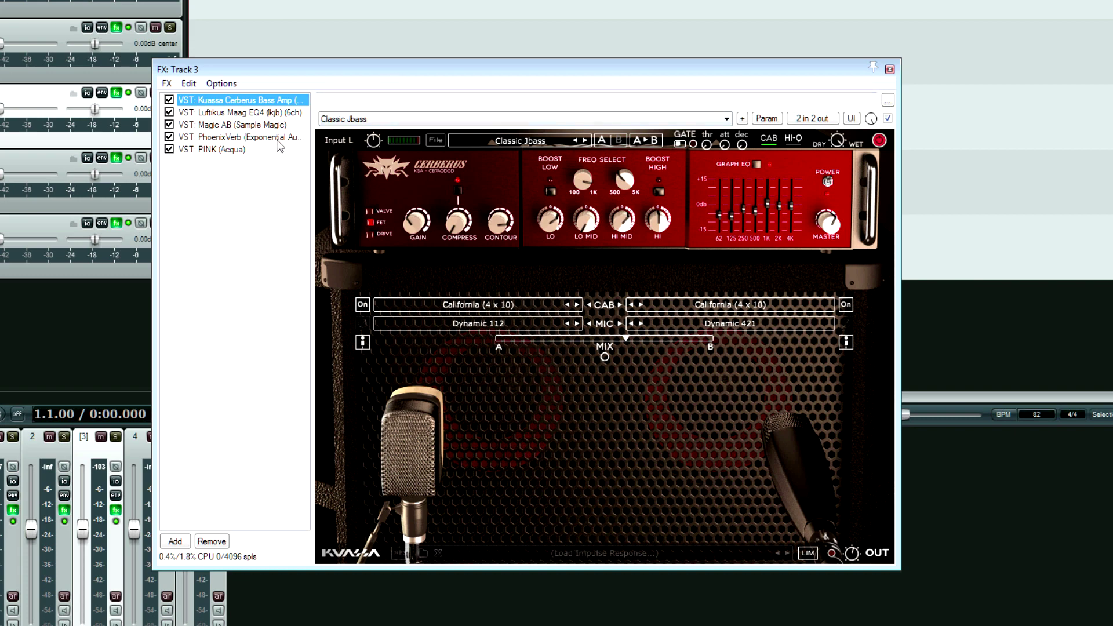
Step: View Luftikus Maag EQ4 and Magic AB on Track 3, including one of Magic AB's slots for loading a track
click(241, 113)
drag(475, 72, 500, 179)
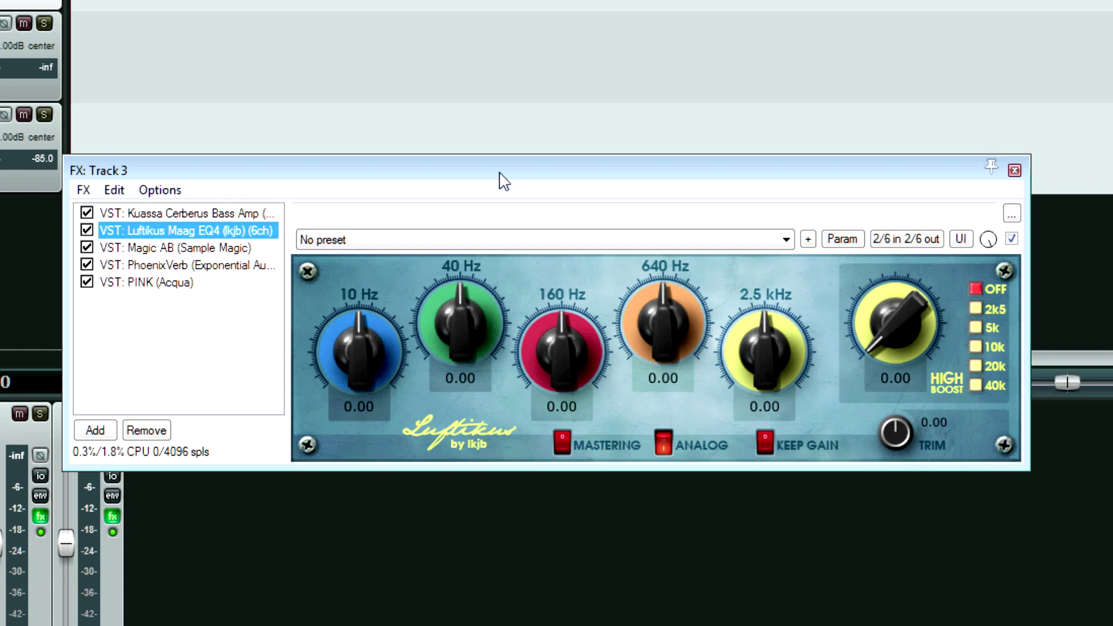
click(172, 247)
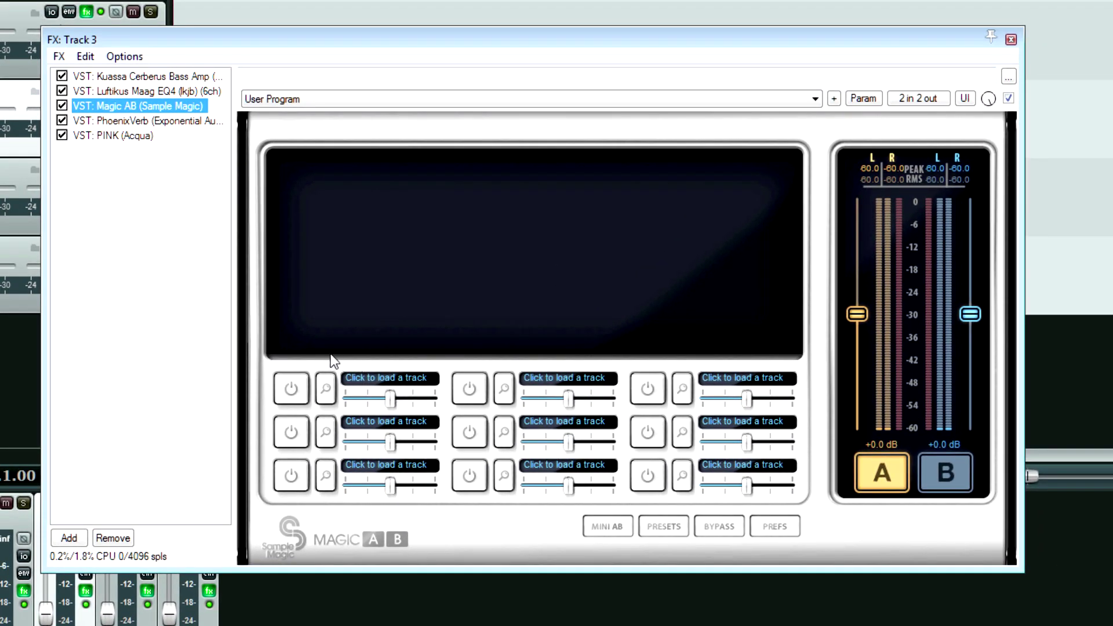
click(564, 383)
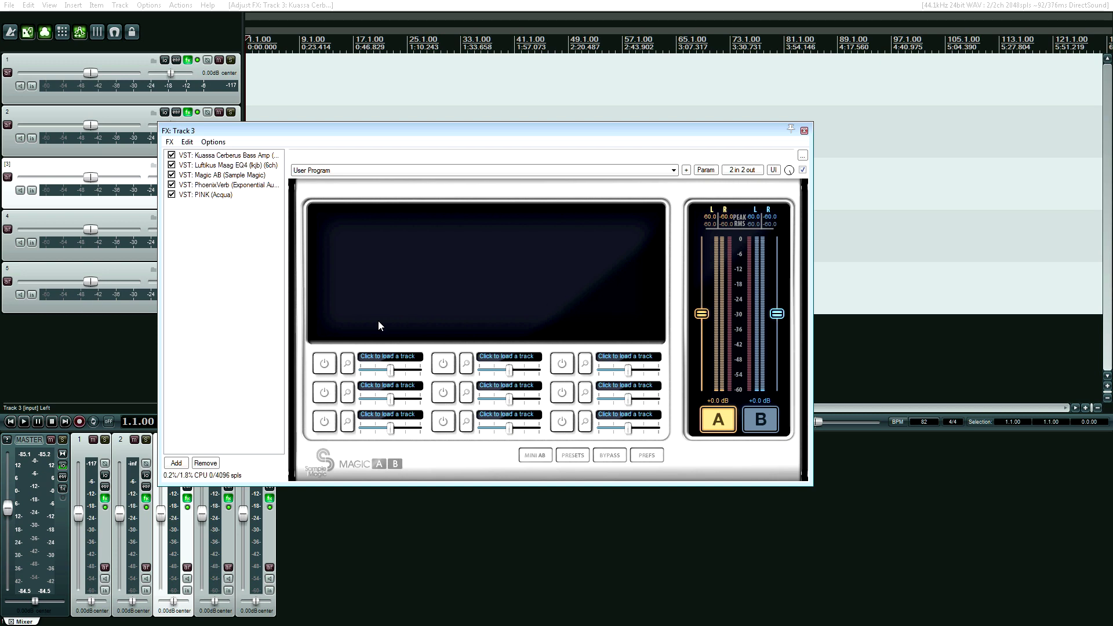
Step: Open PhoenixVerb on Track 3 and view its reverb keyword list and version information page
click(225, 184)
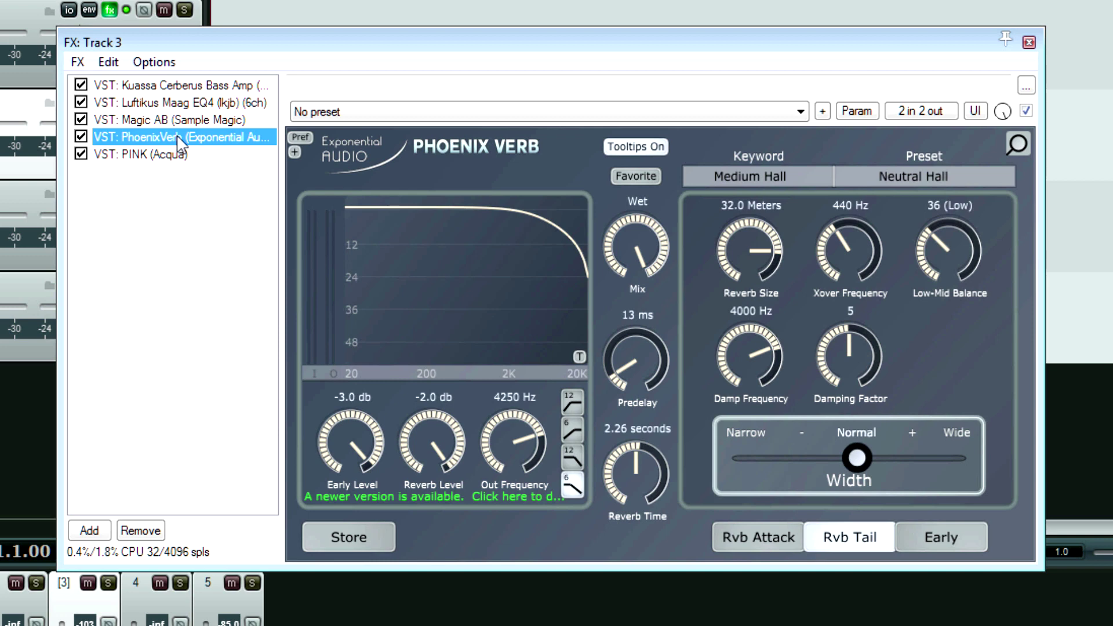
click(738, 175)
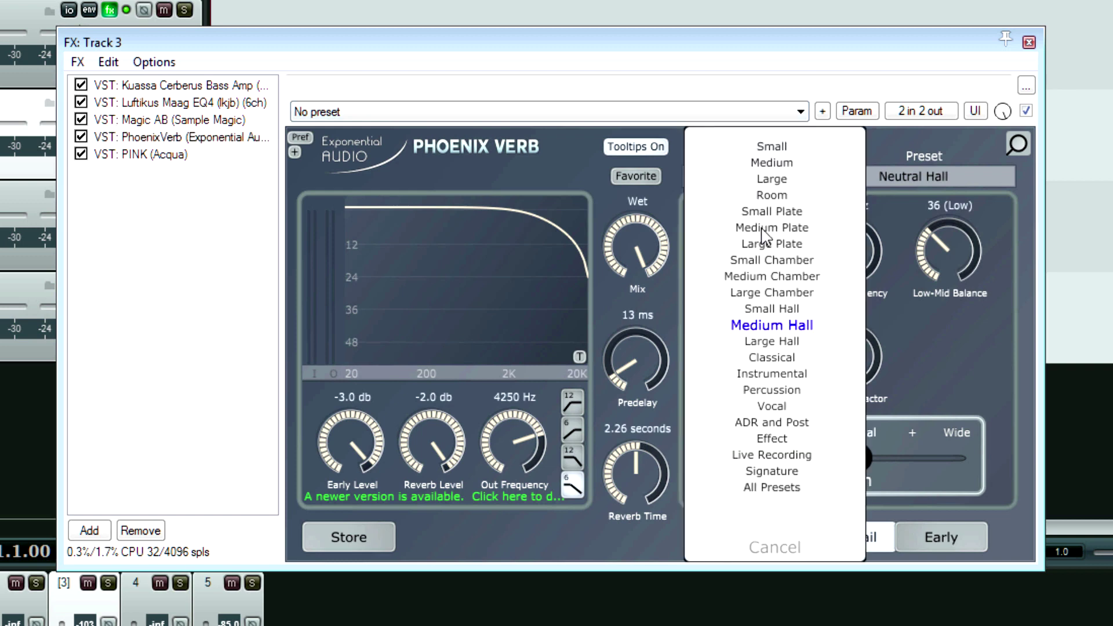
click(337, 152)
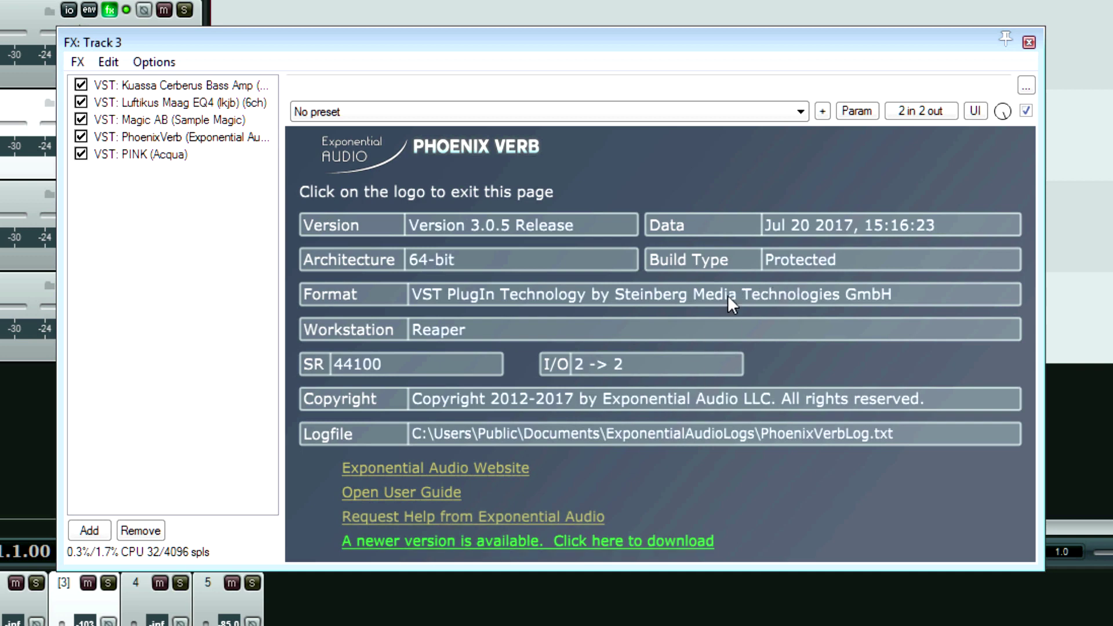
Step: In PINK on Track 3, turn the HMF frequency to about 3k, cut its gain, and switch the processing mode to PRE
click(163, 156)
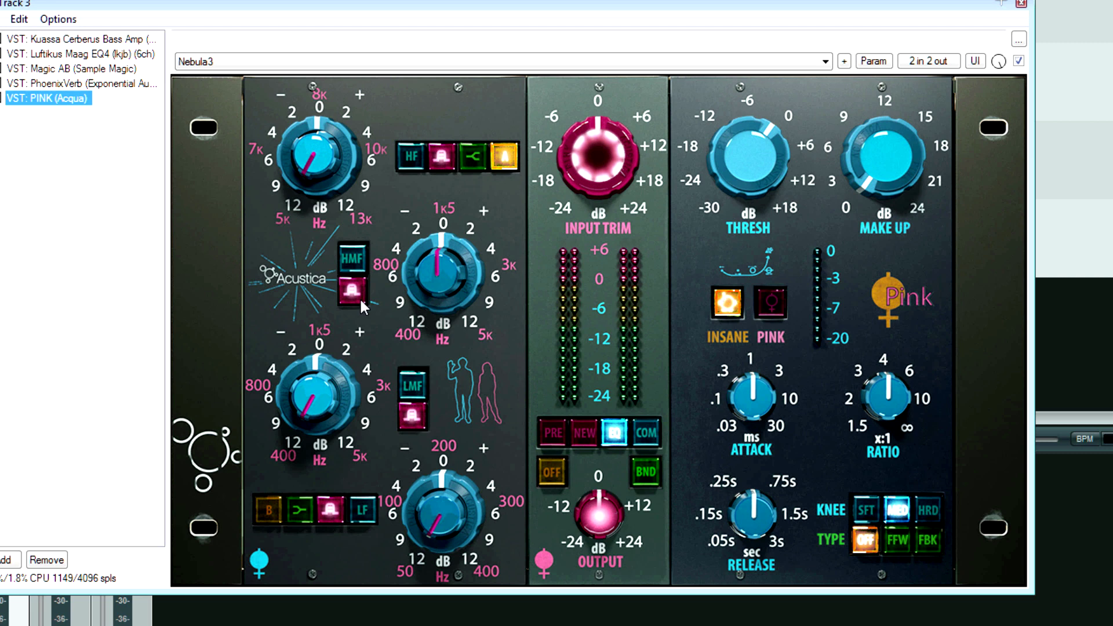
mouse_move(446, 273)
mouse_down()
mouse_move(453, 196)
mouse_move(450, 293)
mouse_up()
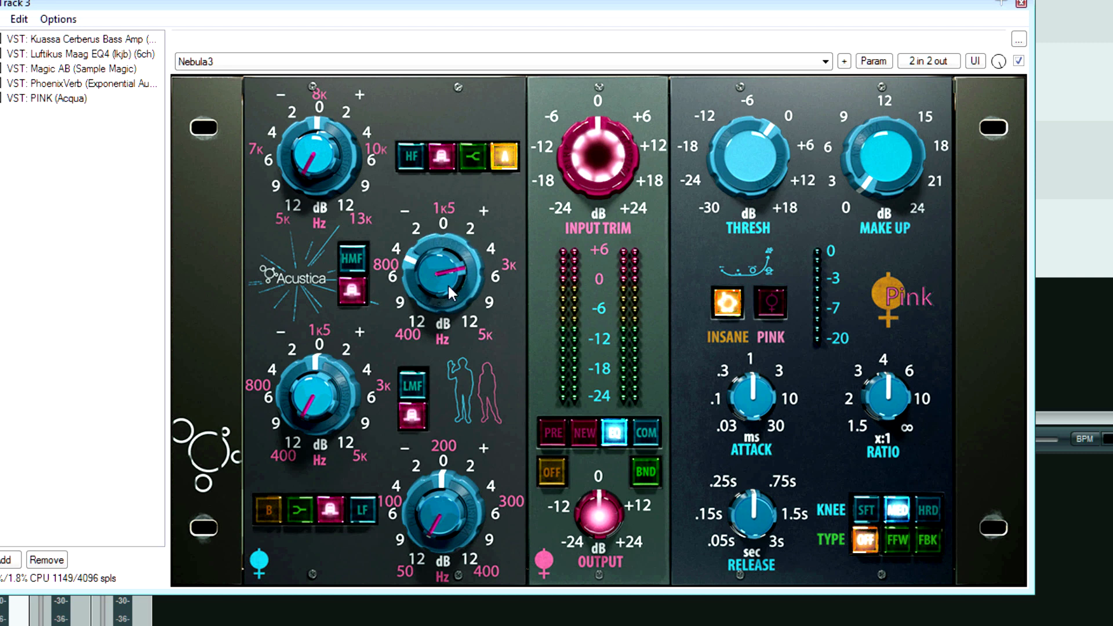
click(553, 435)
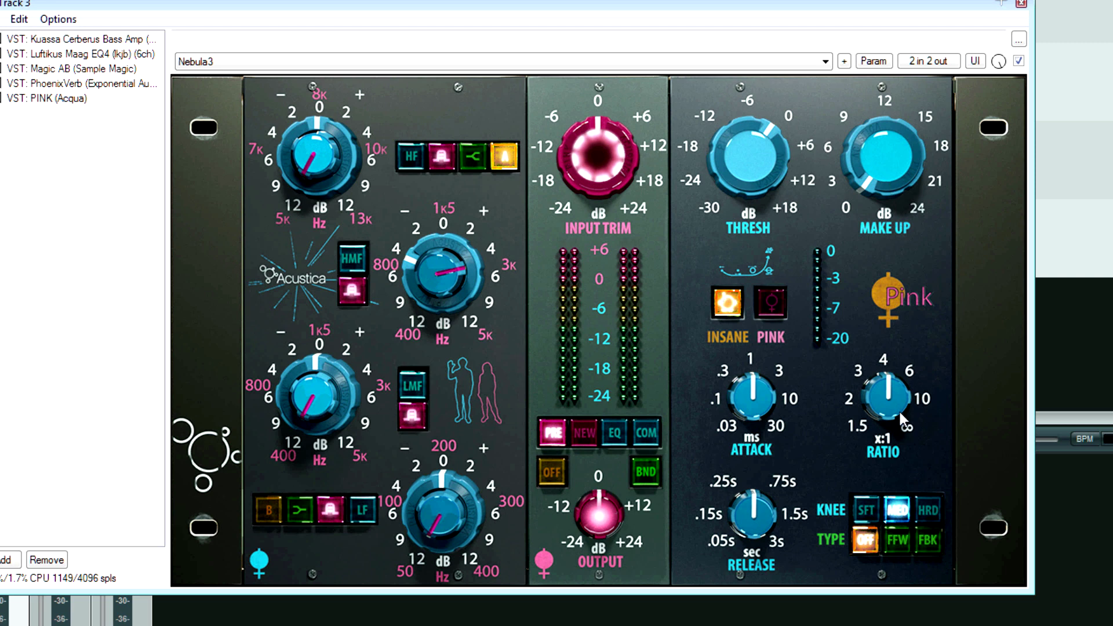
click(51, 99)
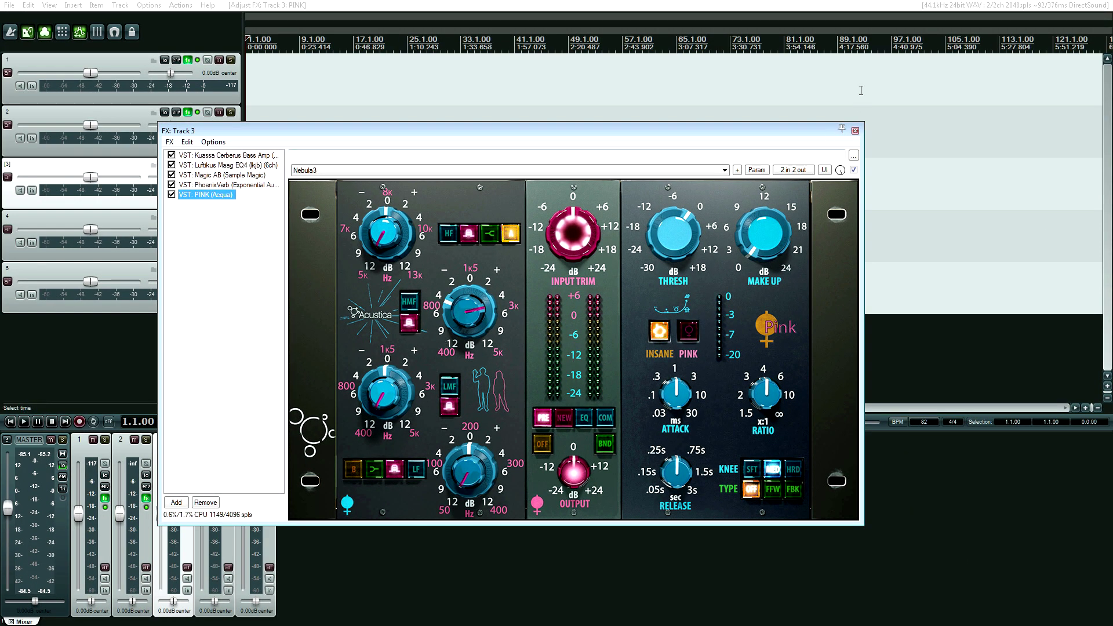
Step: Replace Track 3's effects window with Track 4's and place it lower to examine RX 6 Spectral De-noise
click(856, 131)
click(187, 216)
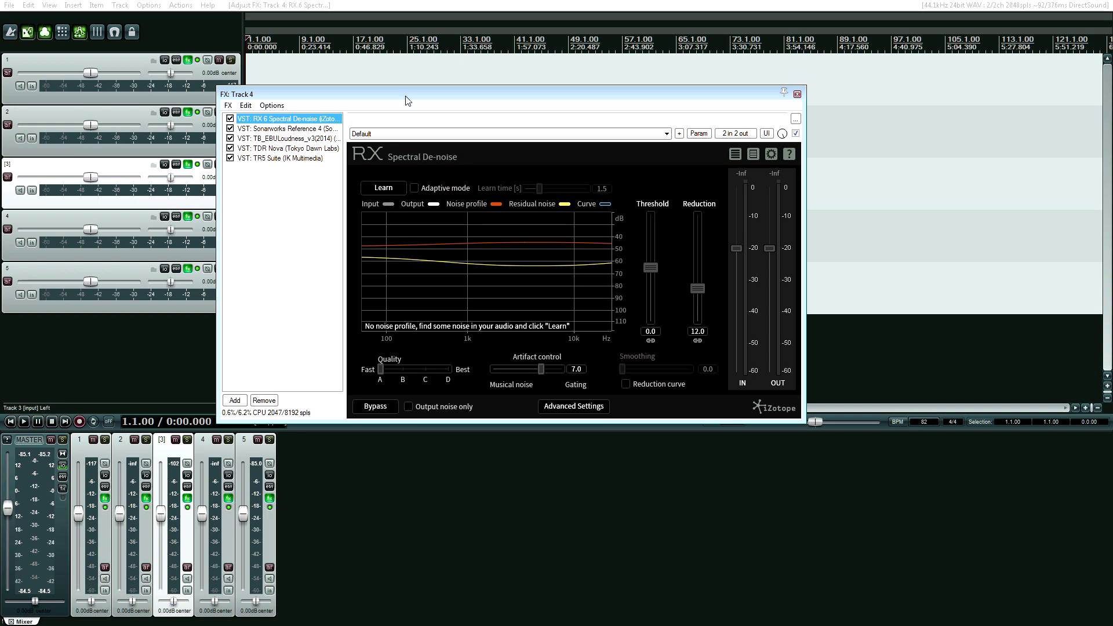
drag(418, 95, 418, 198)
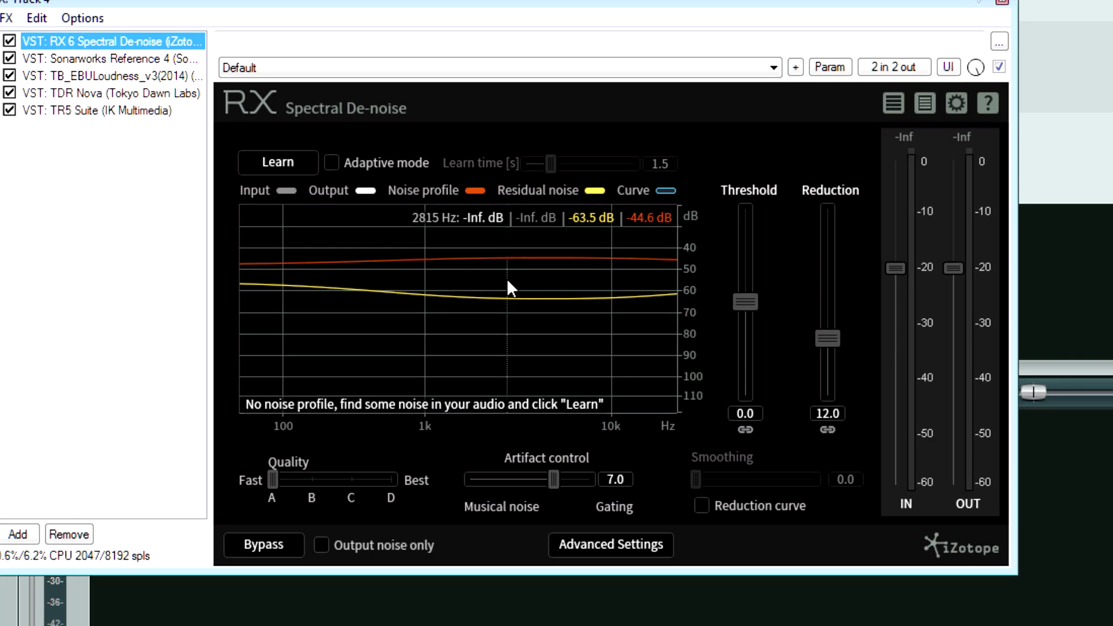
click(246, 166)
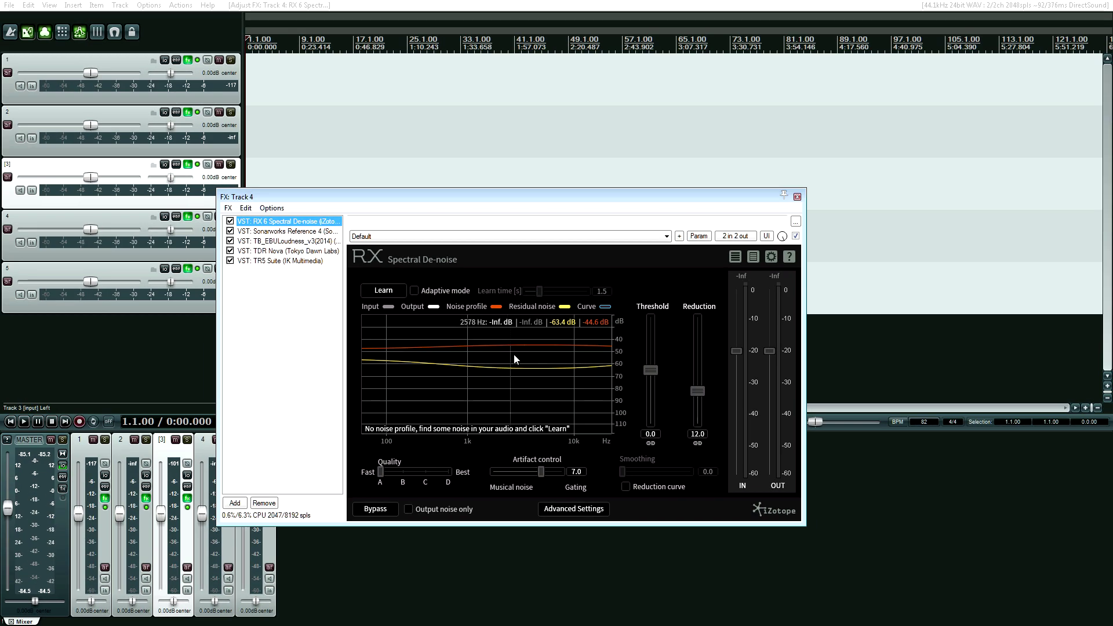
Step: Open Sonarworks Reference 4 and compare its headphone calibration profile with the speaker profile, ending on the speakers
click(287, 231)
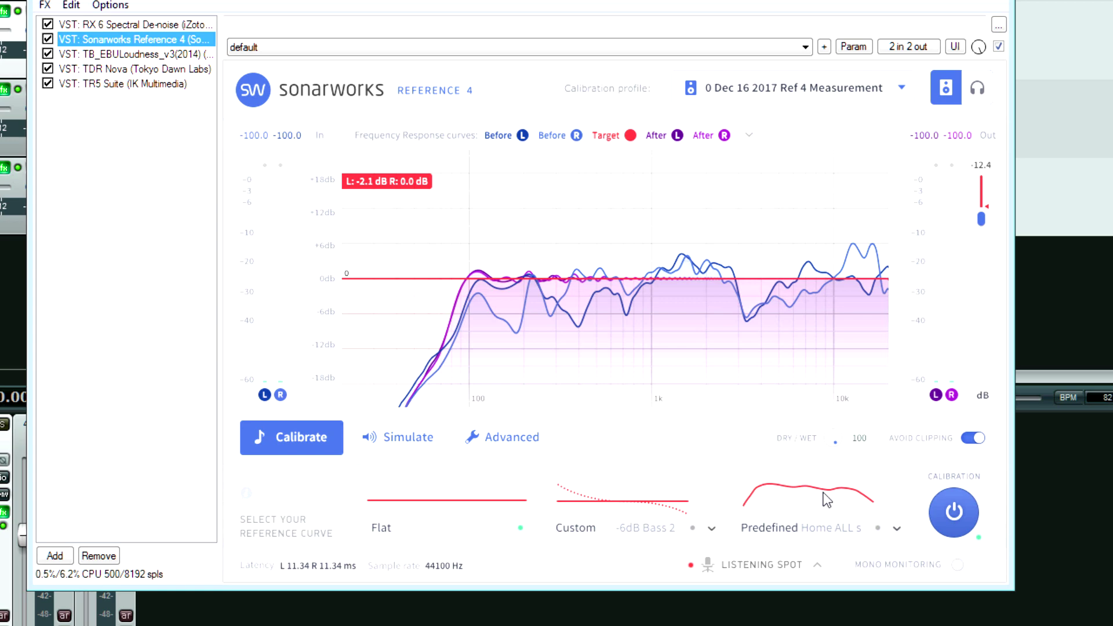
click(978, 89)
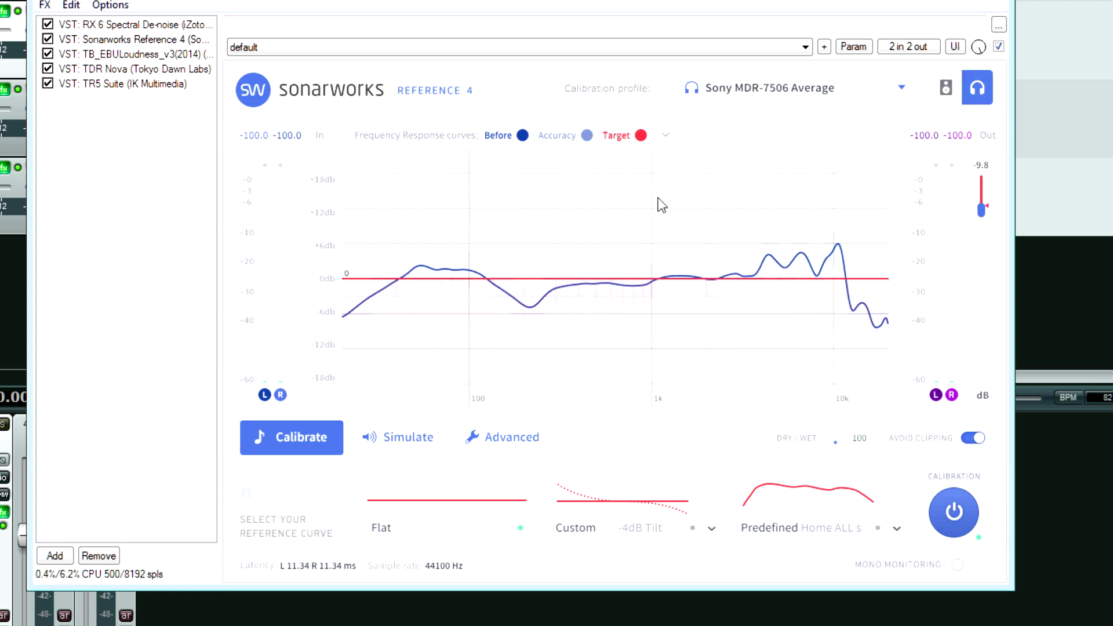
click(944, 87)
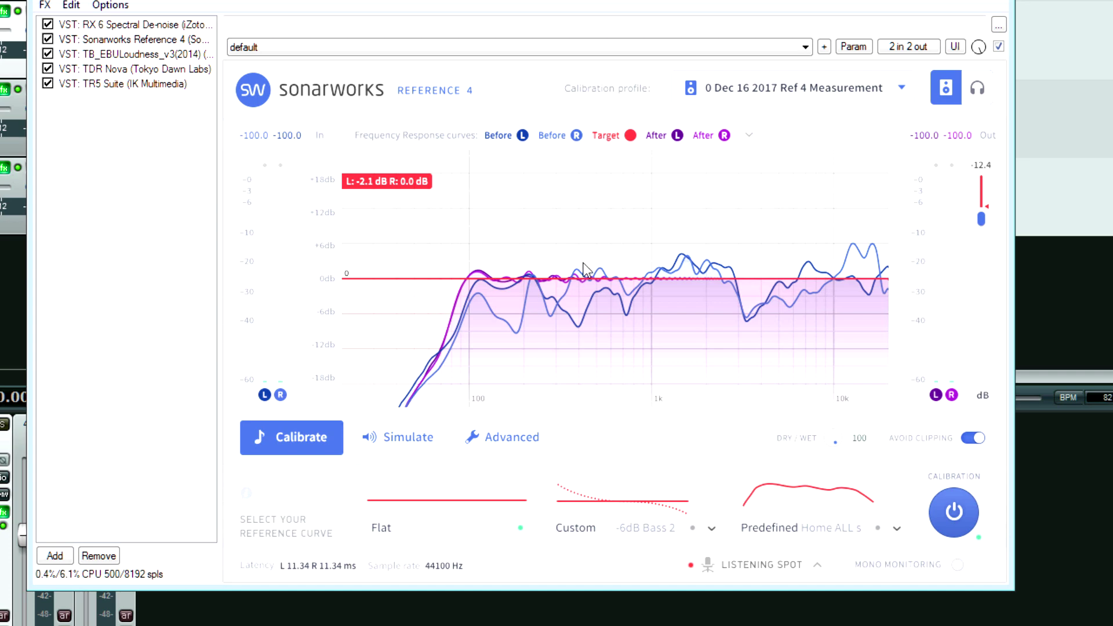
Step: Open TB_EBULoudness on Track 4 and set its realtime analysis to SL - 1min
click(127, 55)
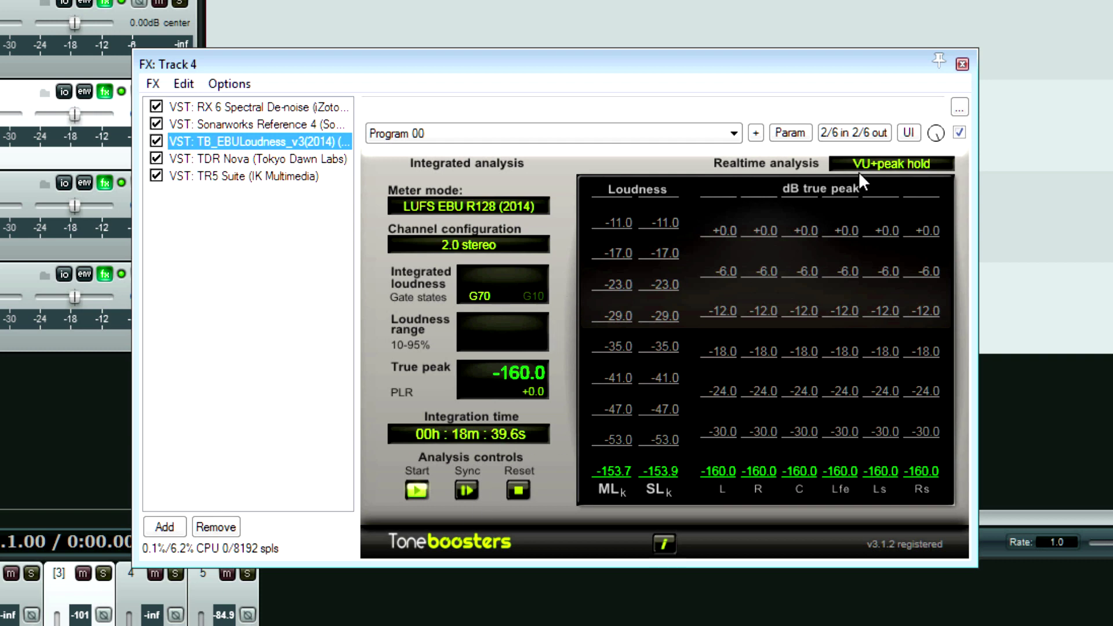
click(882, 165)
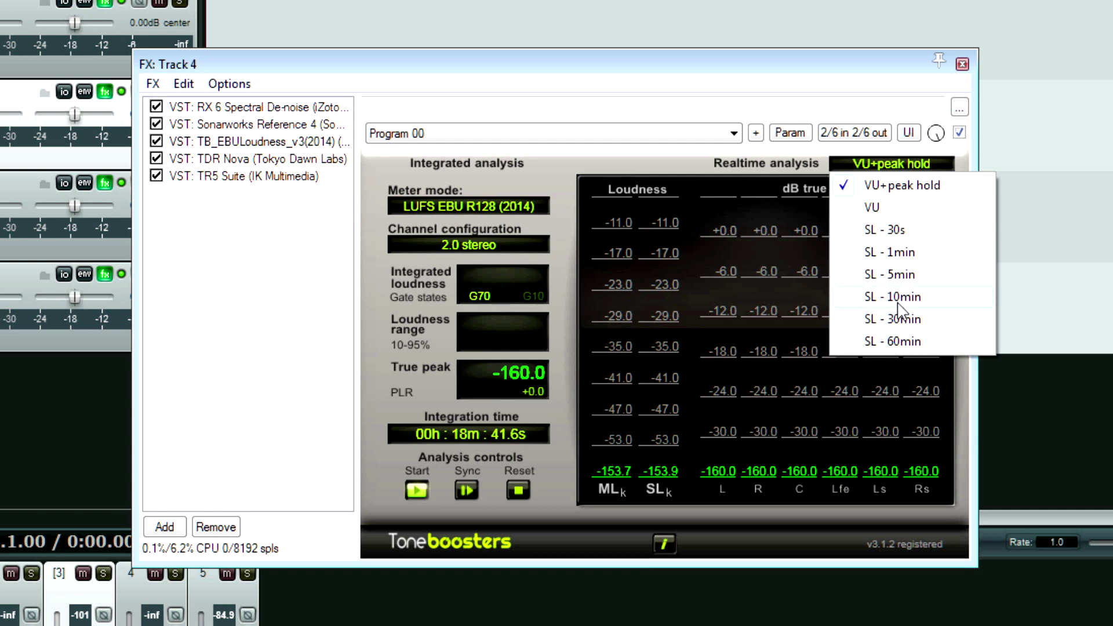
click(900, 255)
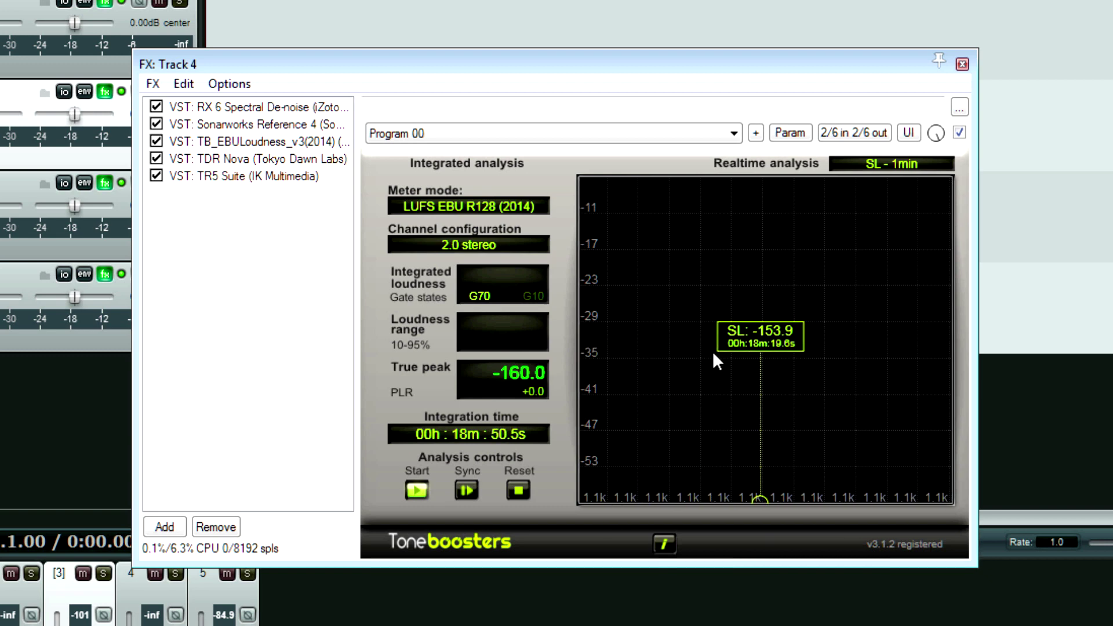
Step: Enable Sync and reset the loudness analysis in TB_EBULoudness, and look through the available meter modes
click(467, 492)
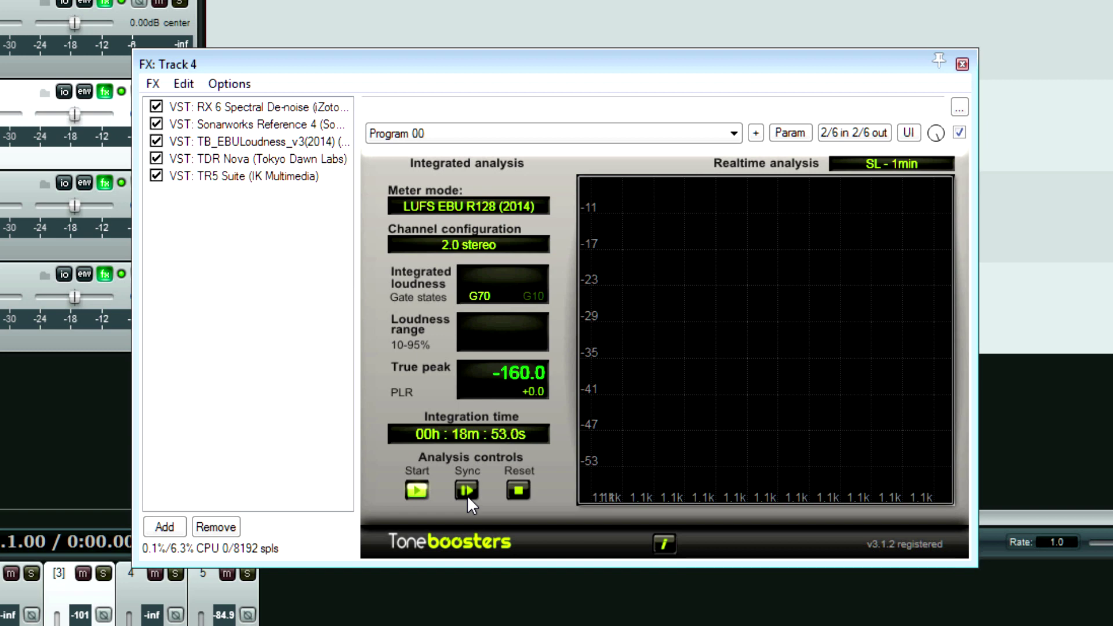
click(518, 492)
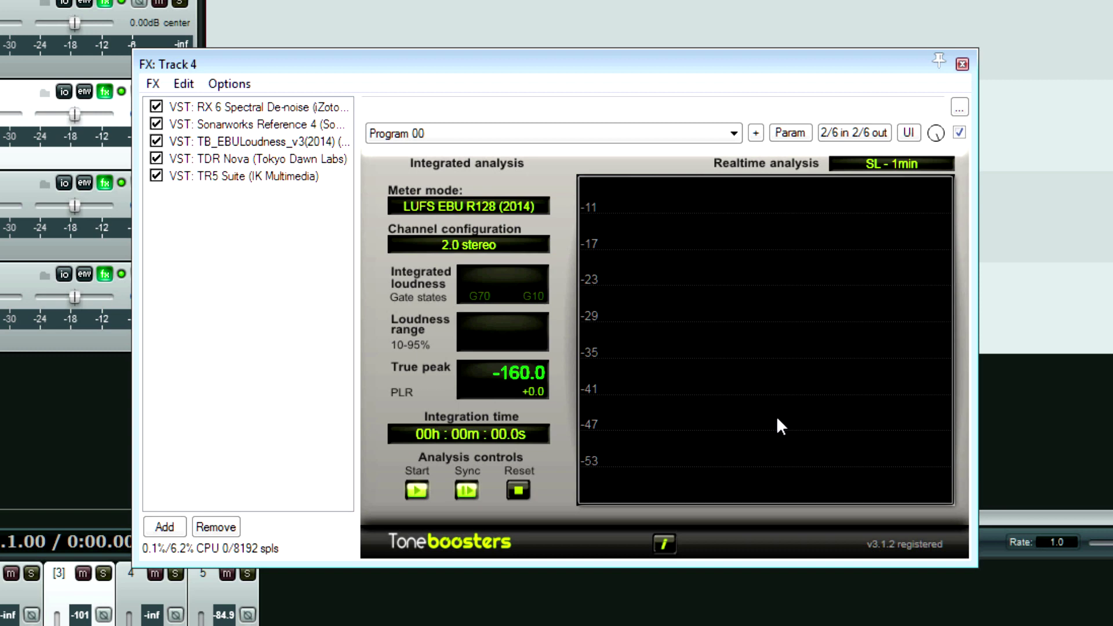
click(466, 204)
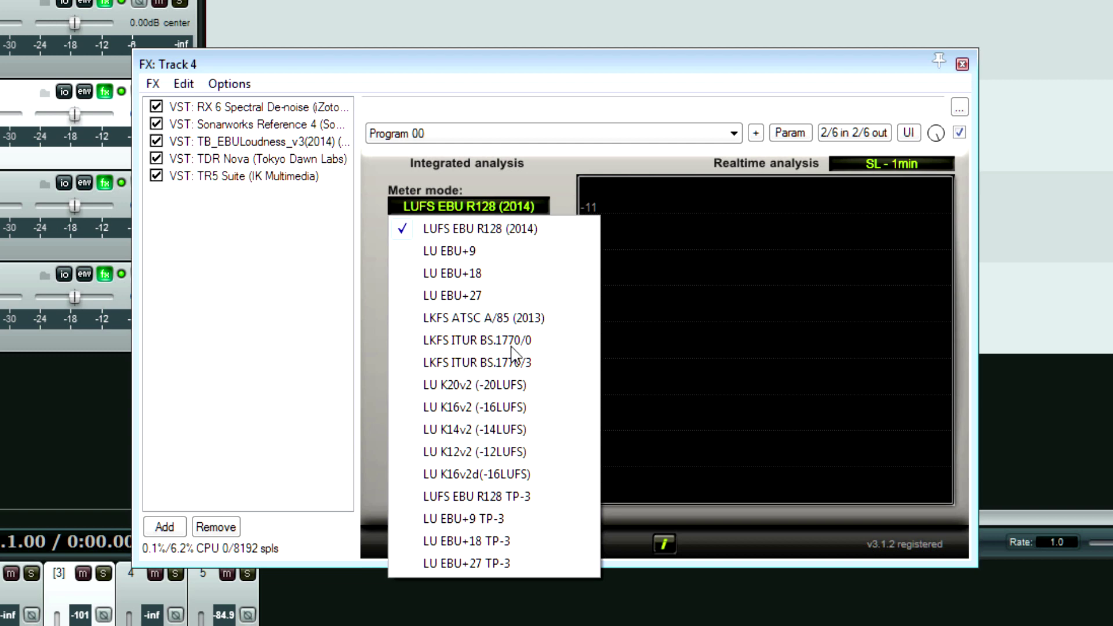
click(438, 164)
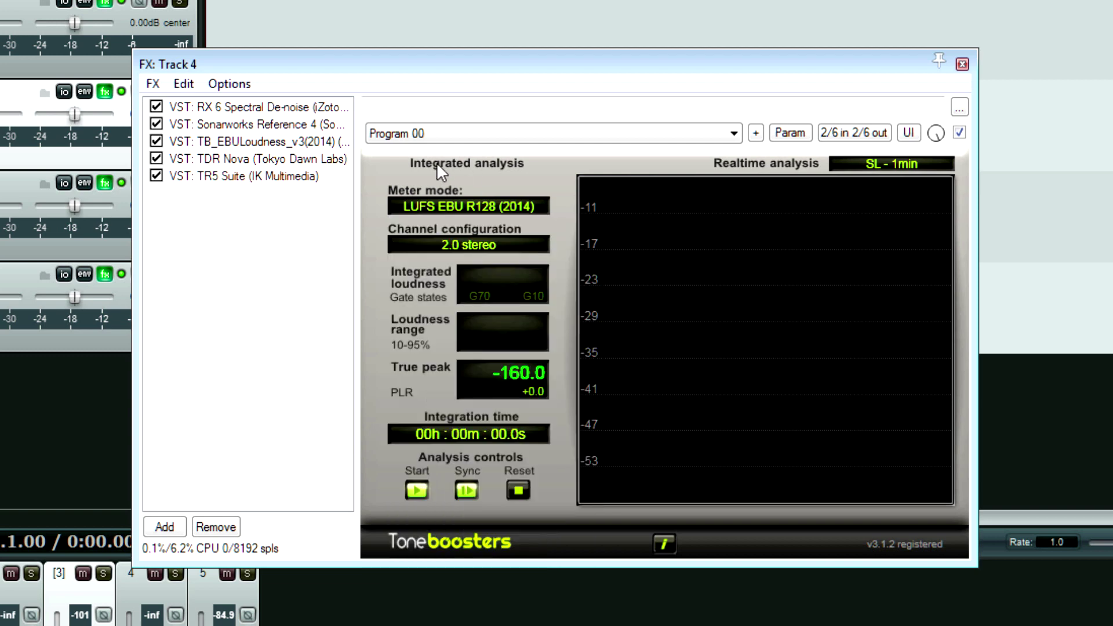
Step: View TDR Nova on Track 4 and open TR5 Suite
click(244, 160)
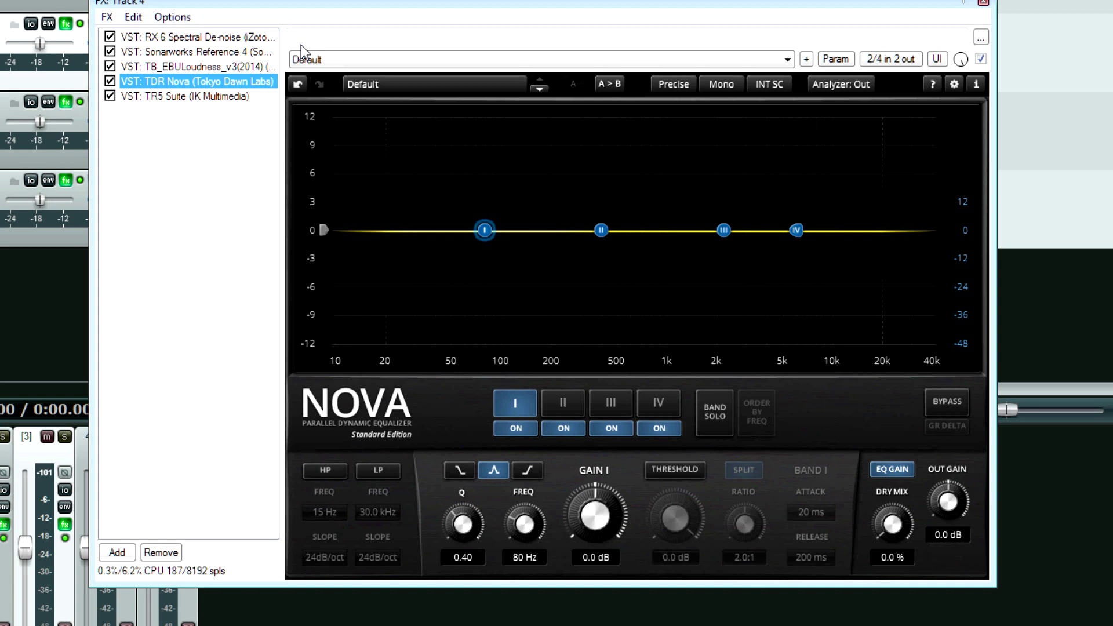
click(185, 95)
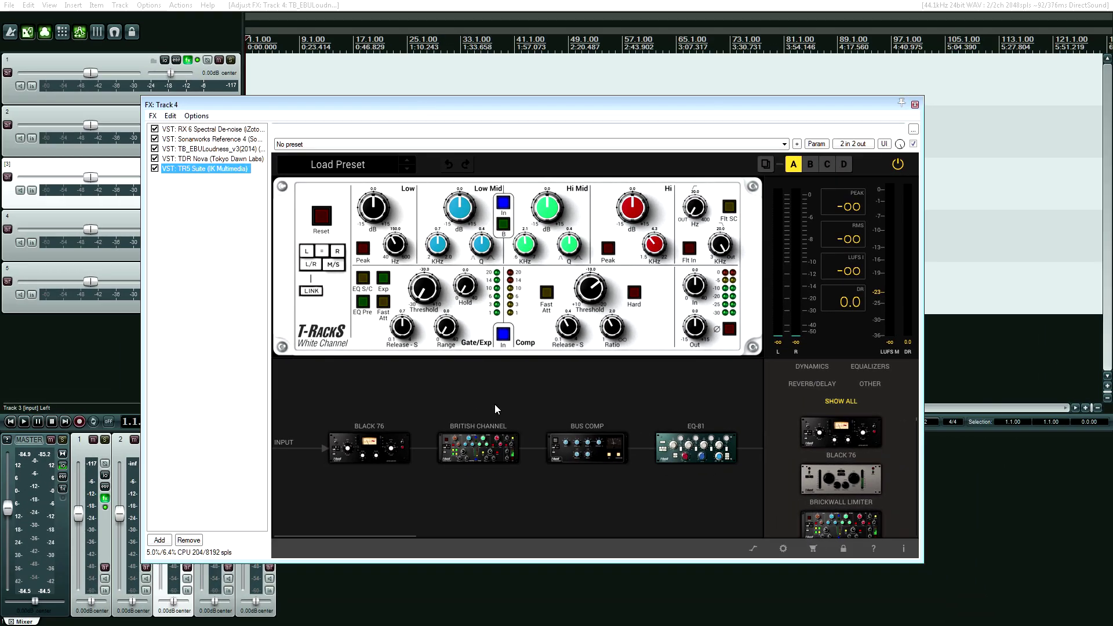
Step: View the Black 76, British Channel, Bus Comp, EQ-81, EQ-PB and EQ-PG modules in the TR5 Suite chain
mouse_move(493, 395)
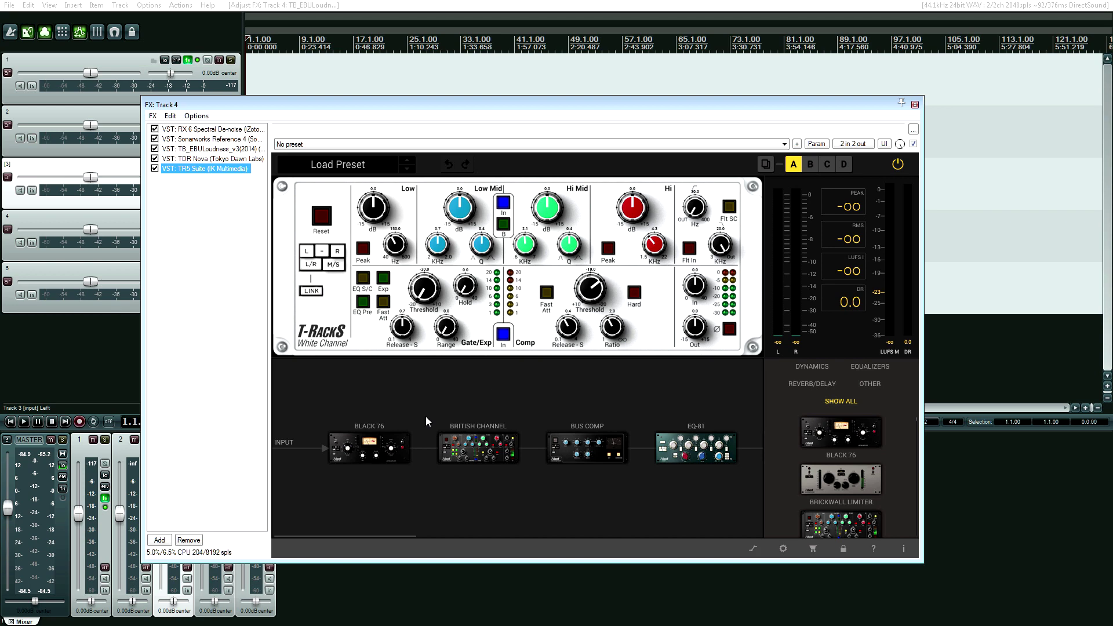
click(374, 449)
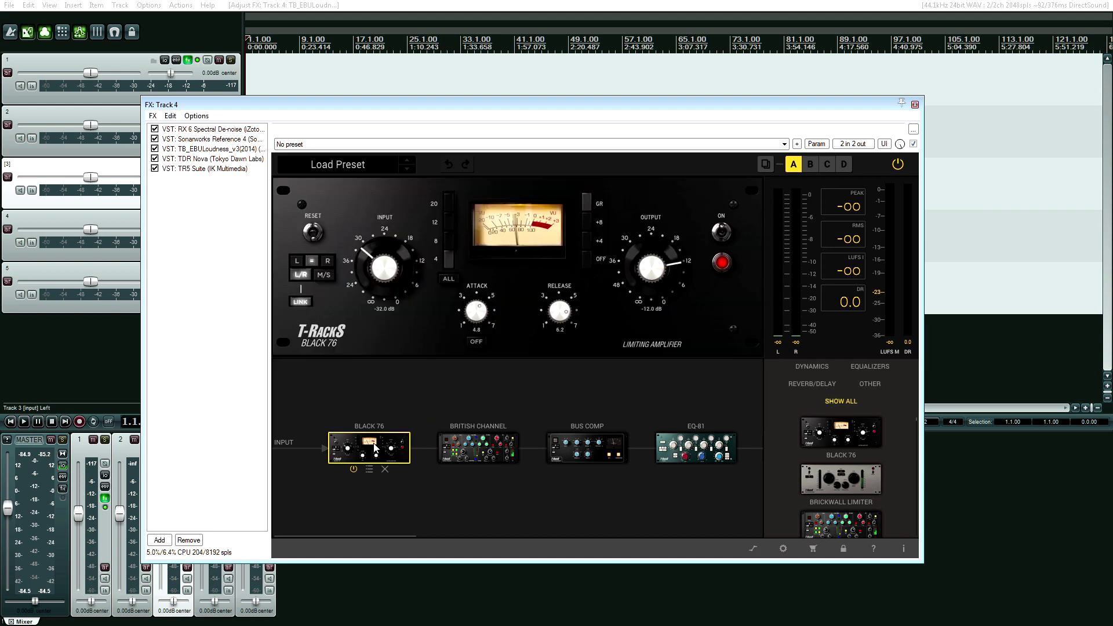
click(476, 443)
click(585, 447)
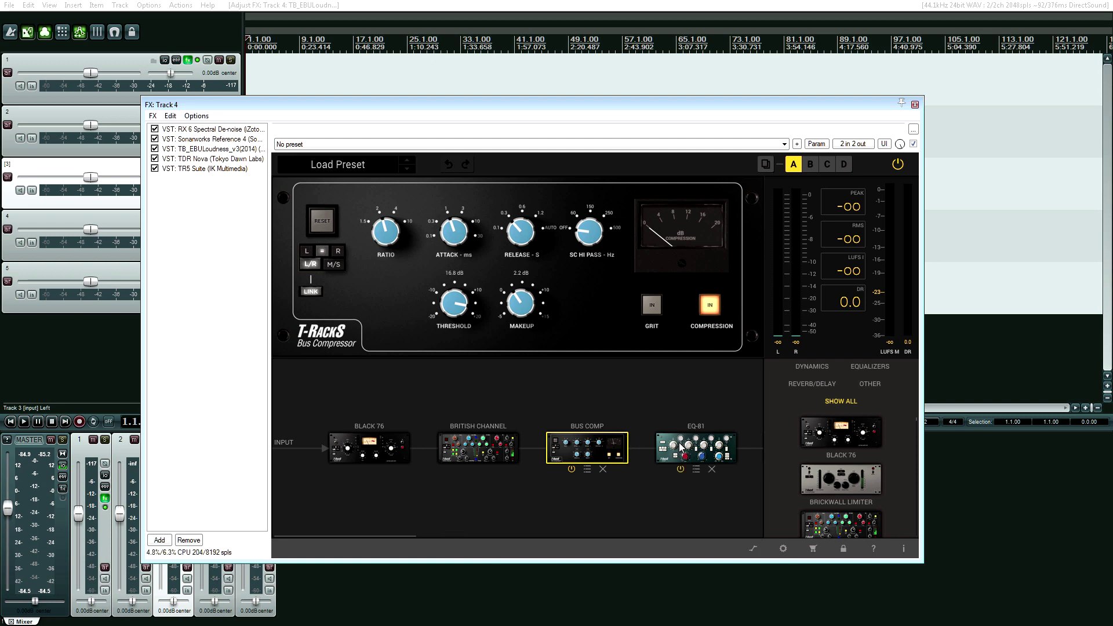
click(657, 459)
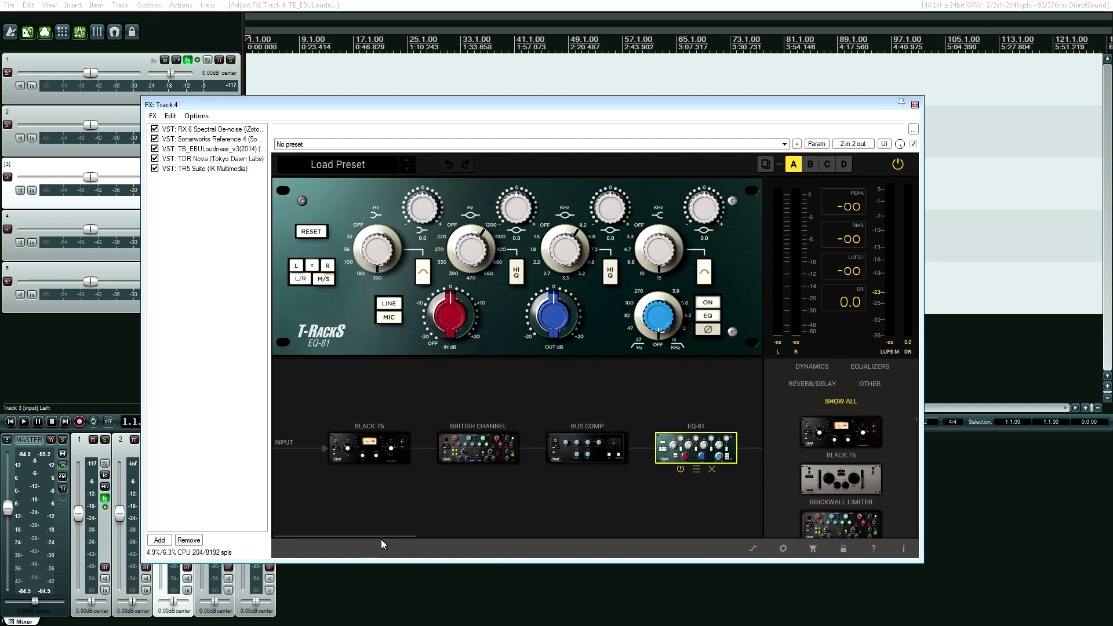
drag(386, 538, 502, 542)
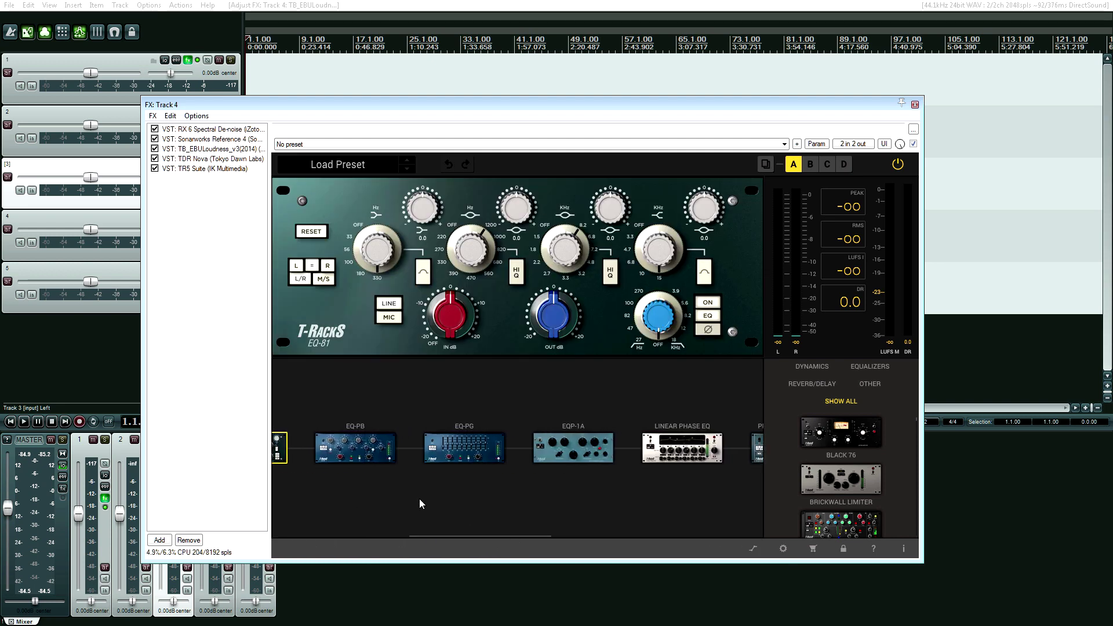
click(358, 454)
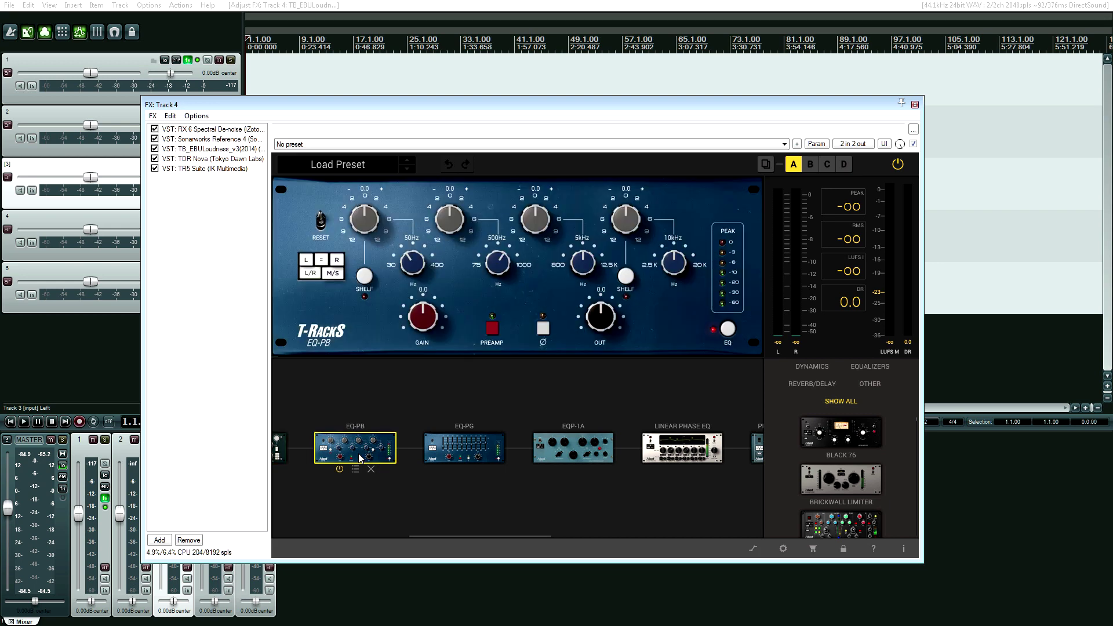
click(470, 447)
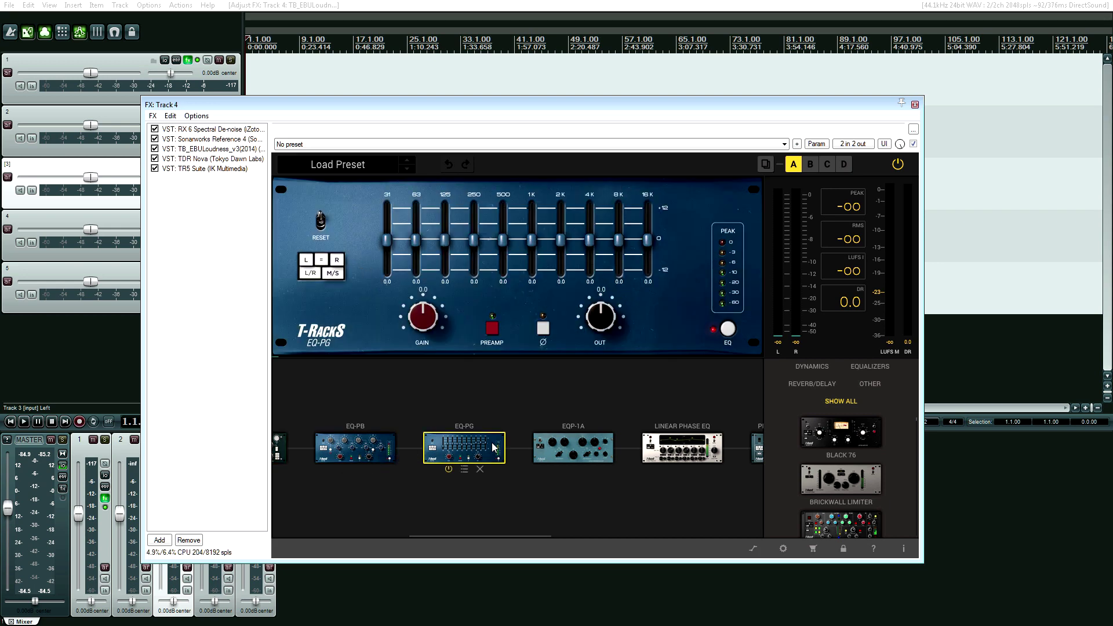
Step: View the EQP-1A, Linear Phase EQ, Precision Comp Lim and Tape Echo modules in the TR5 Suite chain
click(574, 447)
click(667, 448)
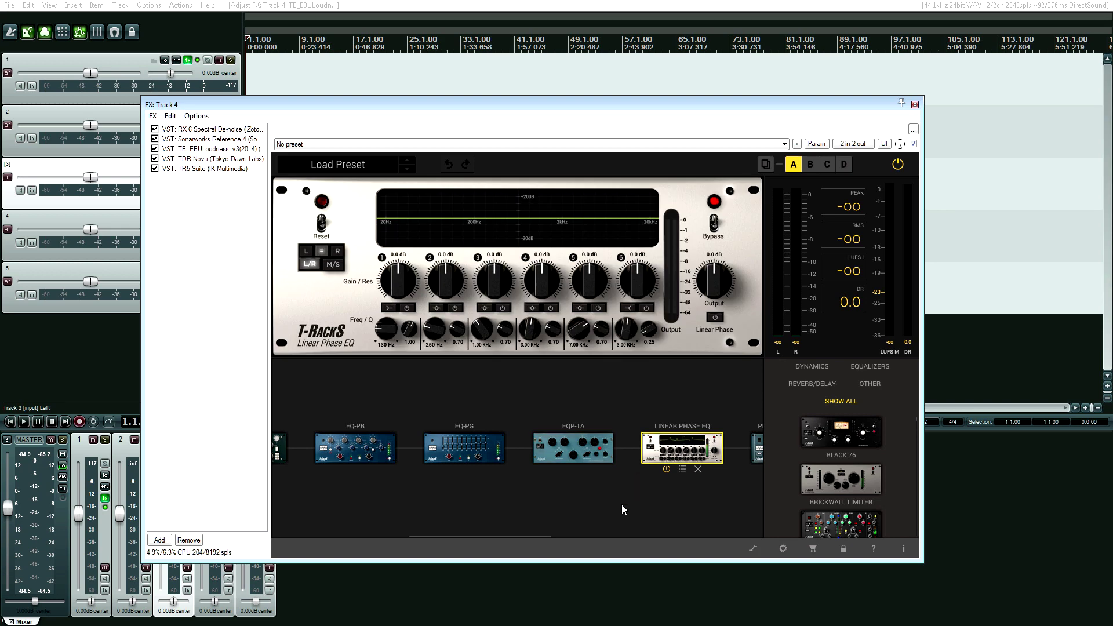
drag(493, 536, 629, 531)
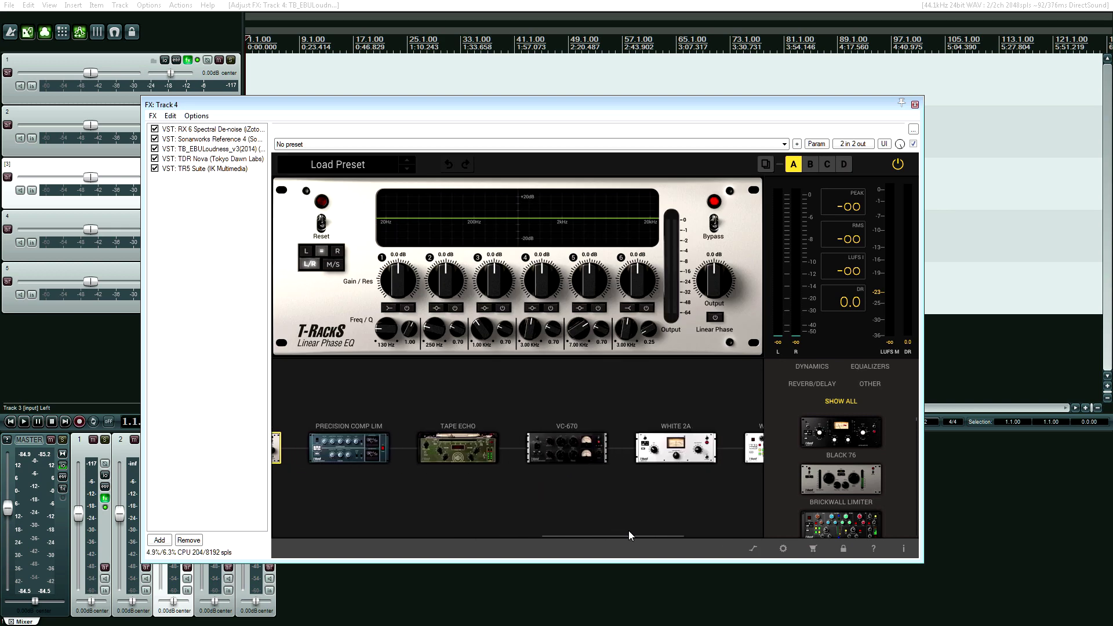
click(375, 448)
click(458, 455)
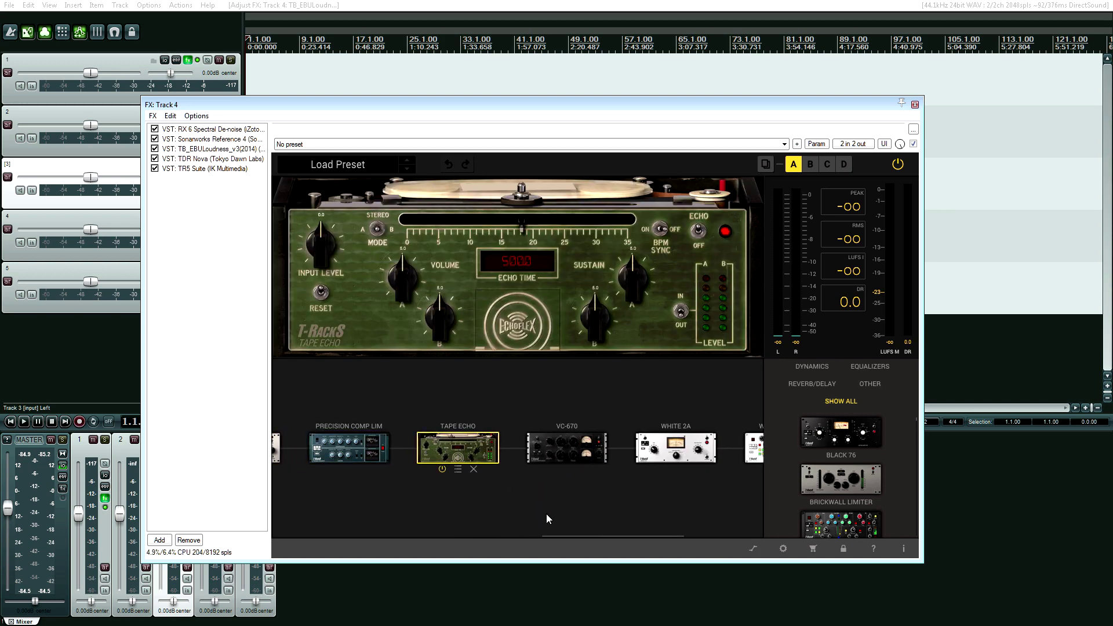
Step: Return to the start of the TR5 Suite chain and review Black 76, British Channel, Bus Comp and EQ-81
drag(549, 536, 293, 533)
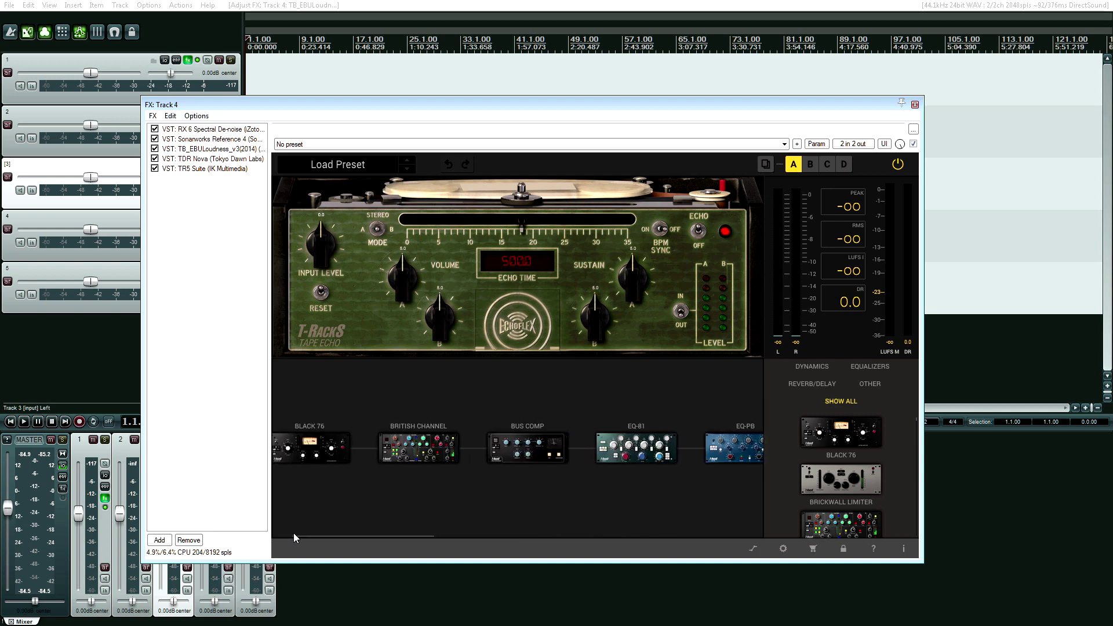
click(315, 441)
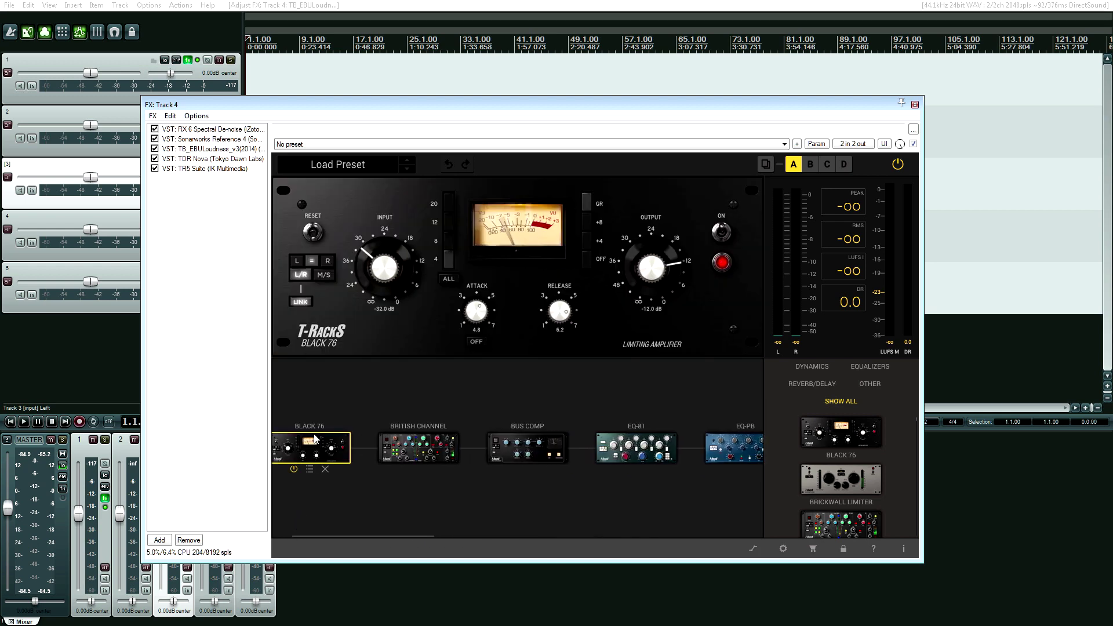
click(429, 443)
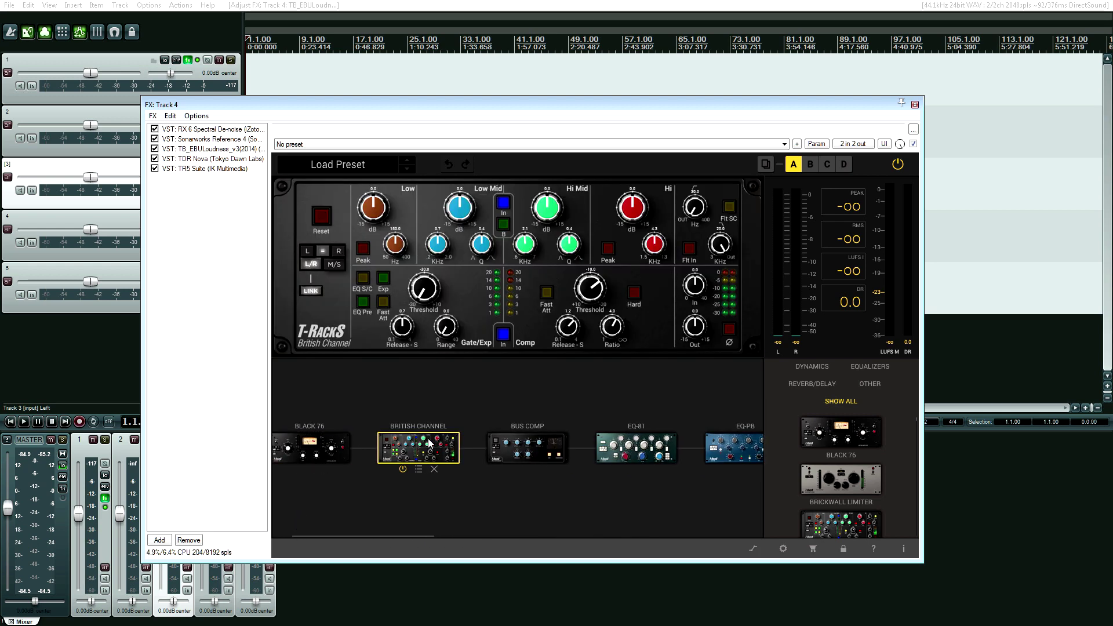
click(526, 446)
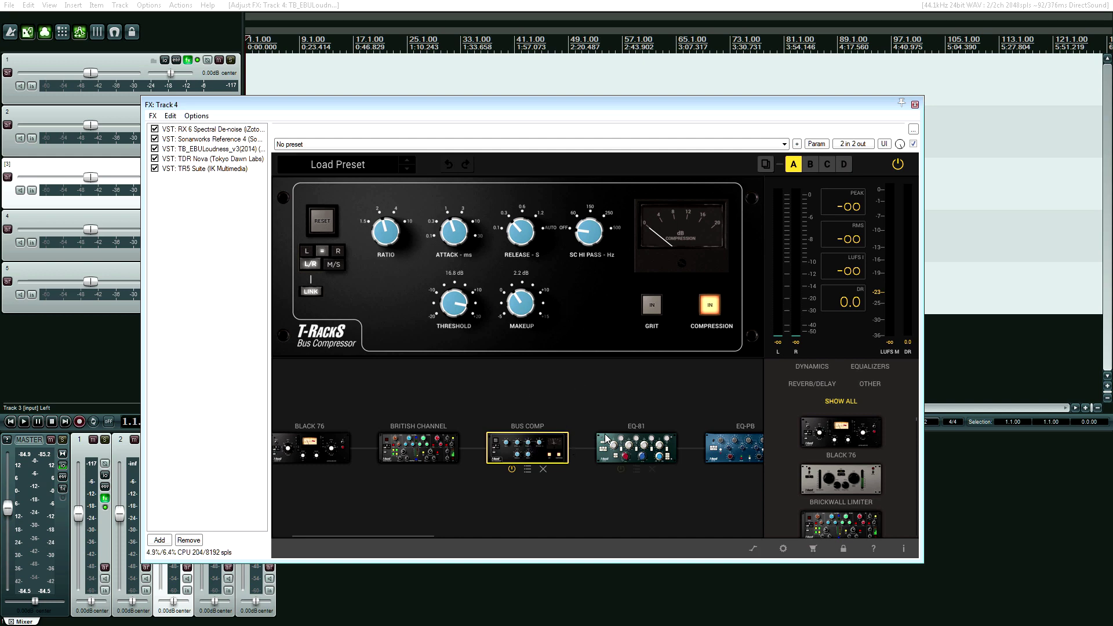
click(634, 448)
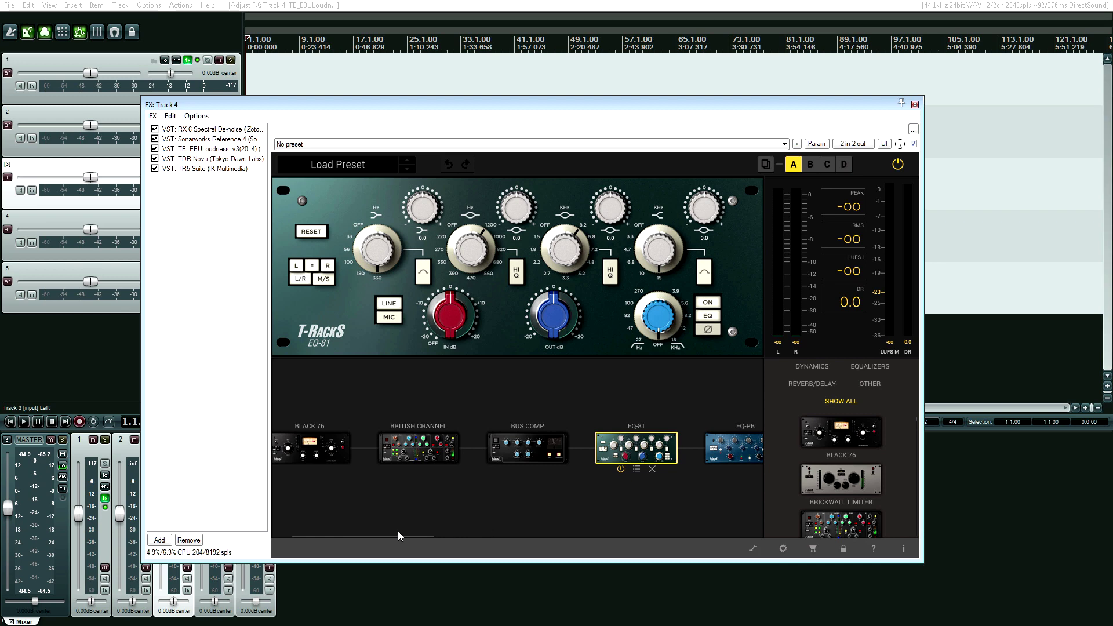
Step: Examine the controls of the EQ-PB, EQ-PG and EQP-1A equalizers in the TR5 Suite chain
drag(398, 531, 493, 533)
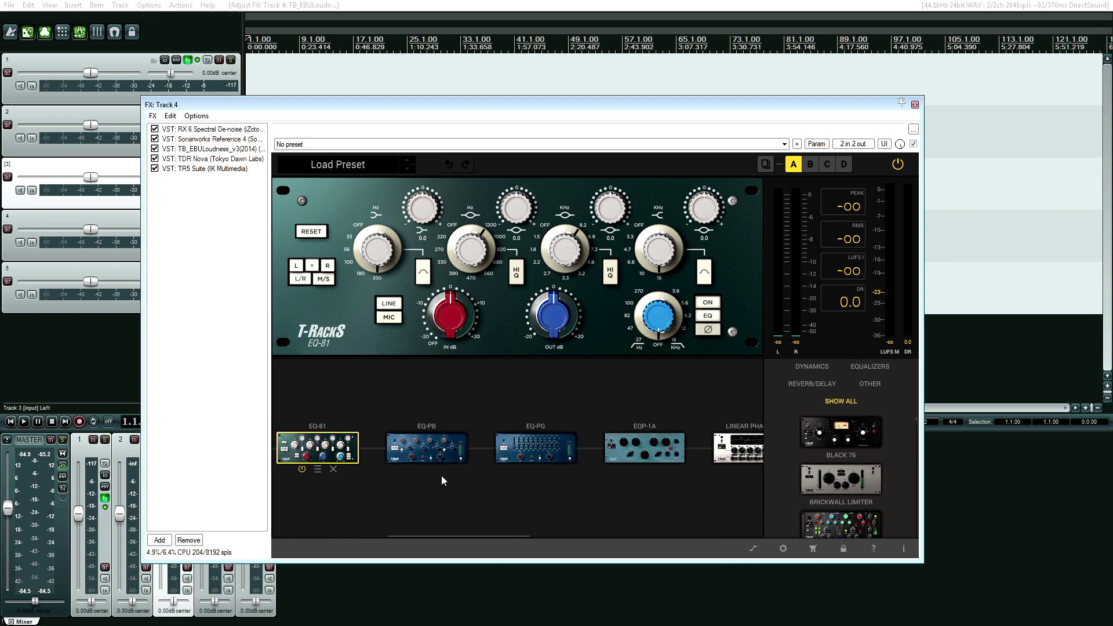
mouse_move(422, 450)
click(426, 448)
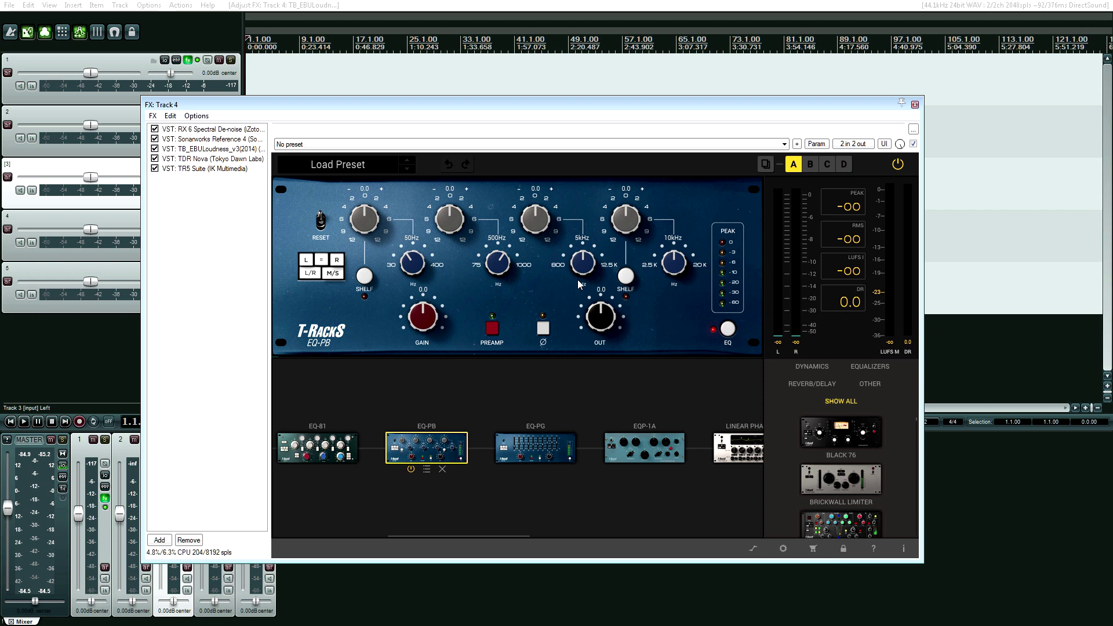
click(536, 448)
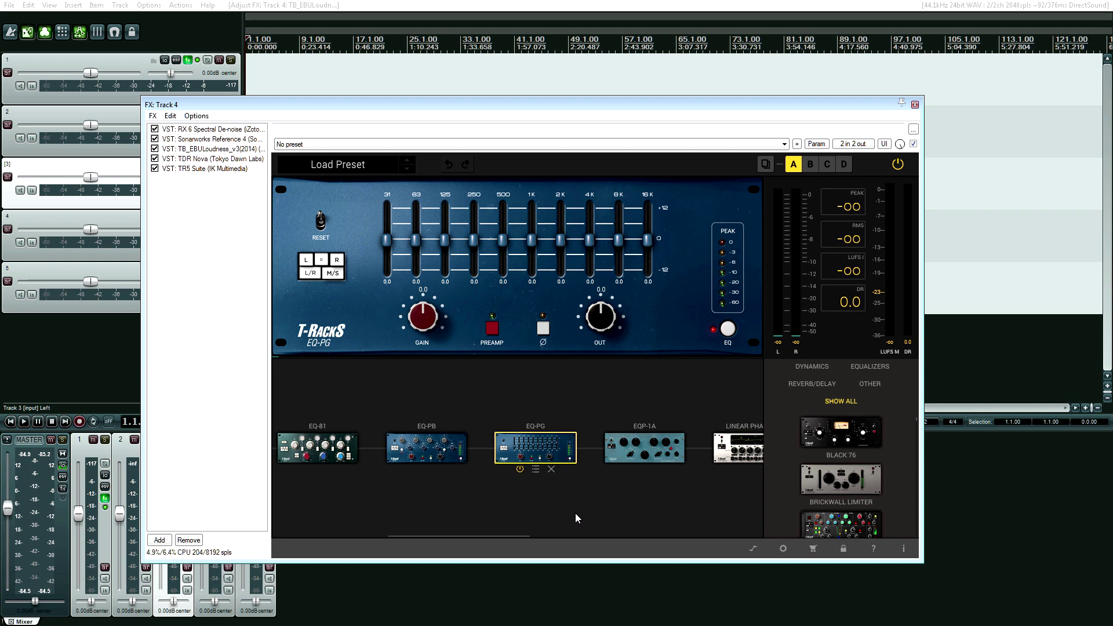
click(639, 442)
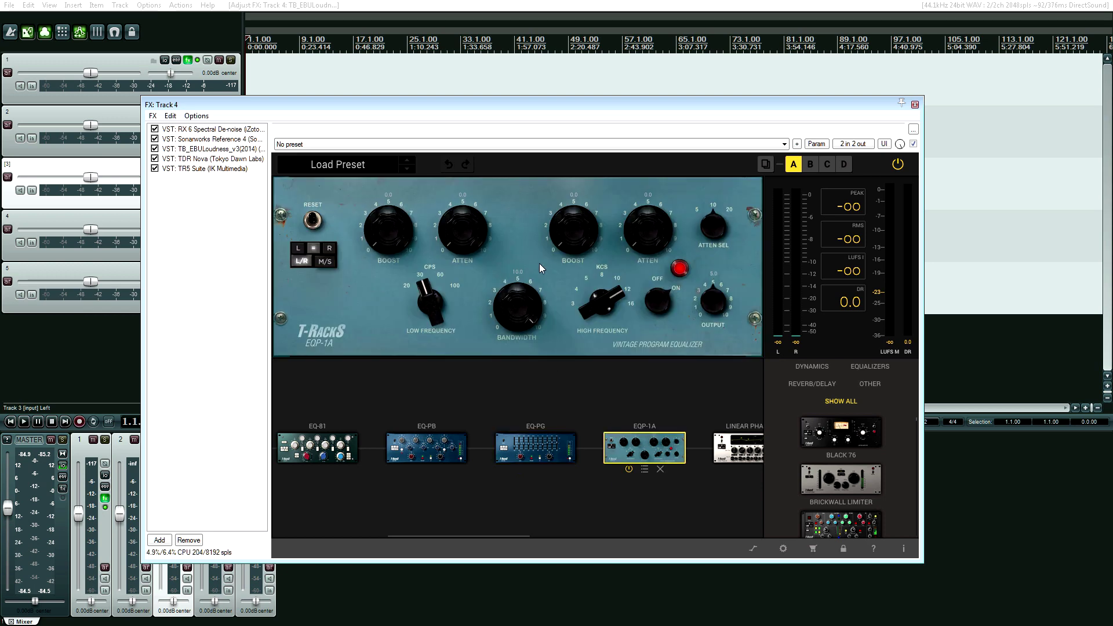
Step: Examine the Linear Phase EQ, VC-670, Precision Comp Lim and Tape Echo modules further along the TR5 Suite chain
drag(478, 532, 597, 532)
click(388, 450)
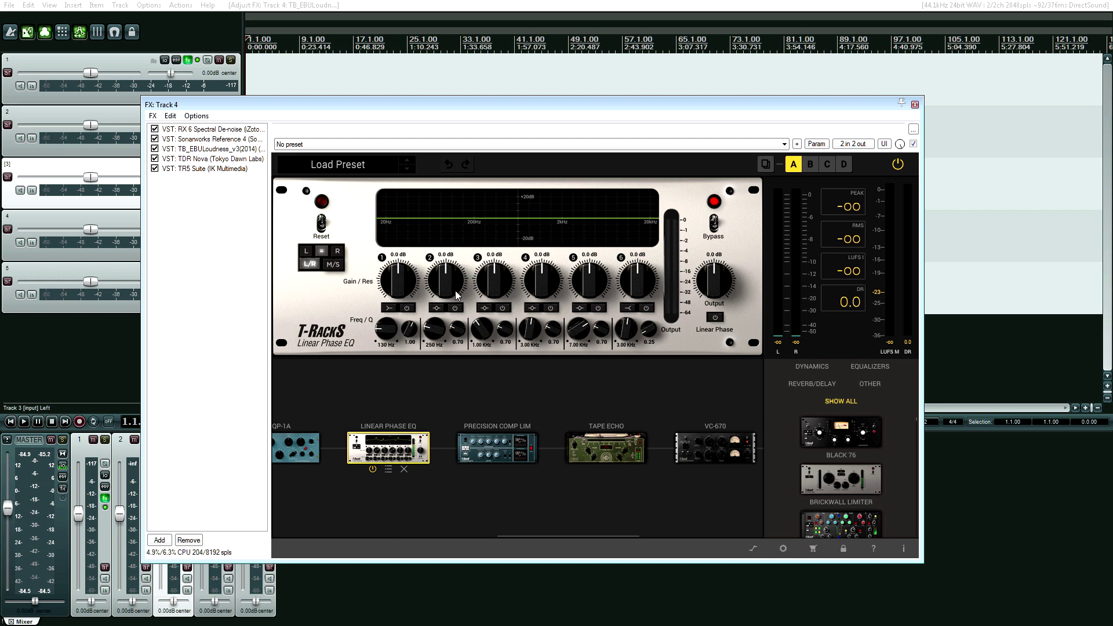
click(497, 448)
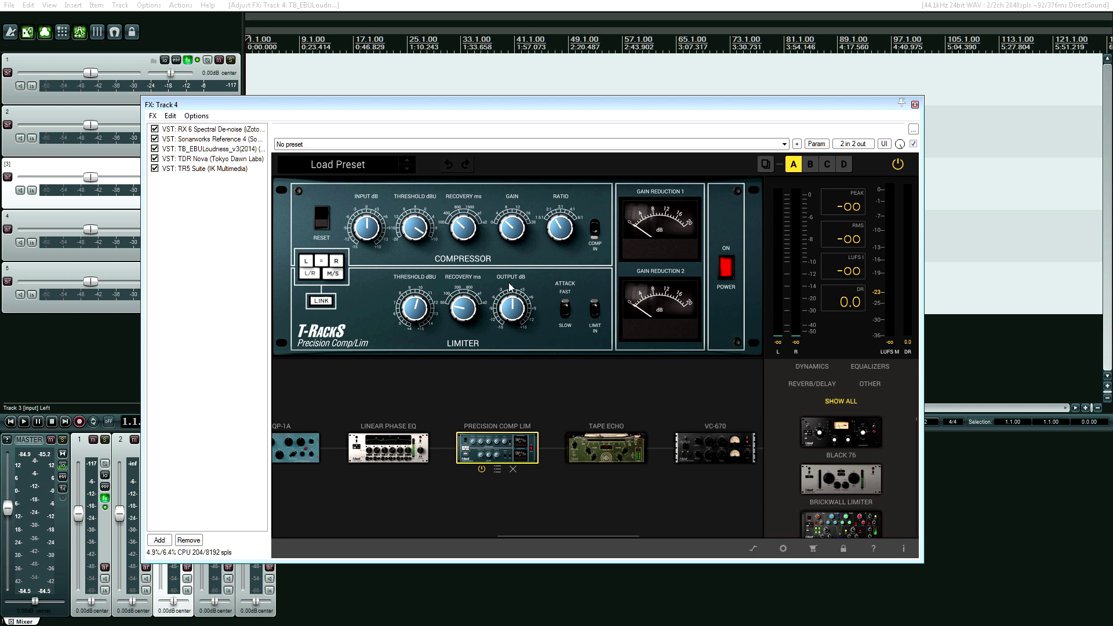
click(712, 448)
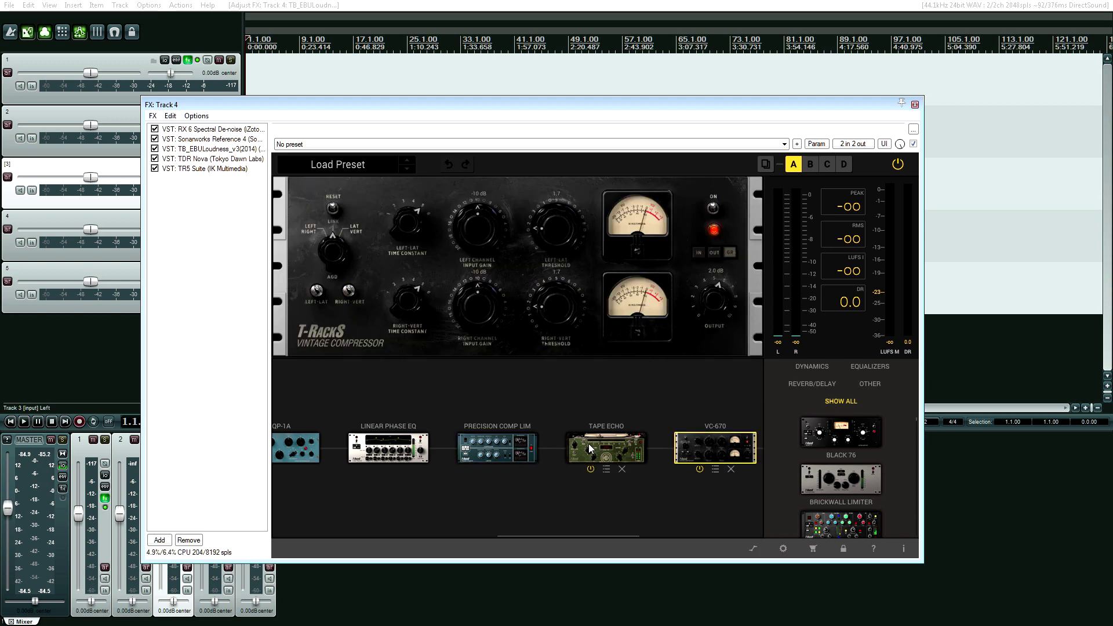
click(499, 448)
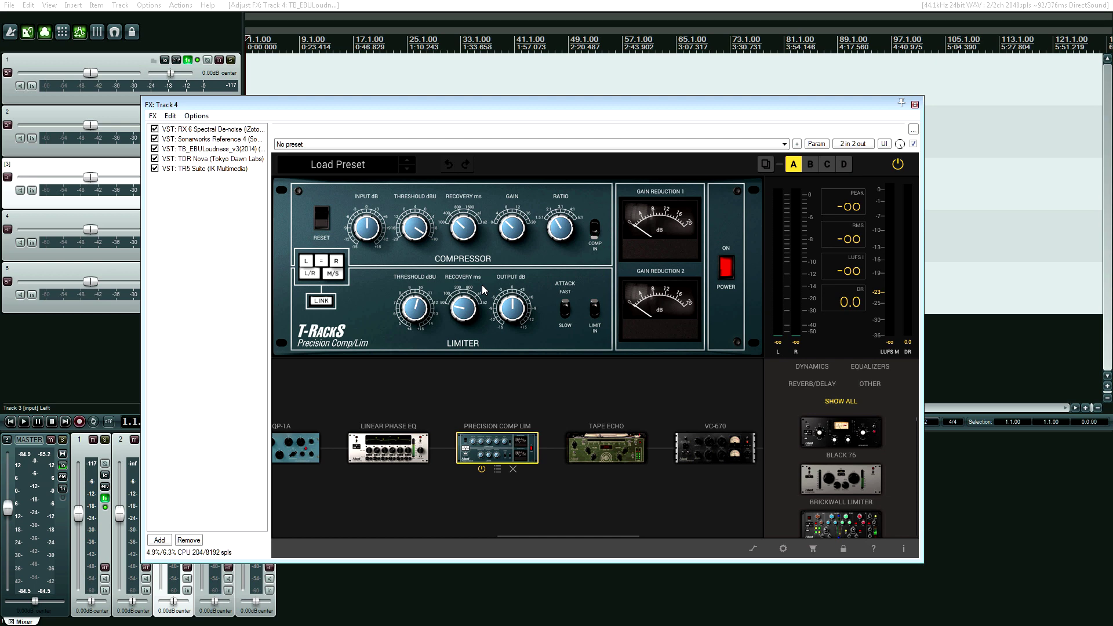
click(608, 439)
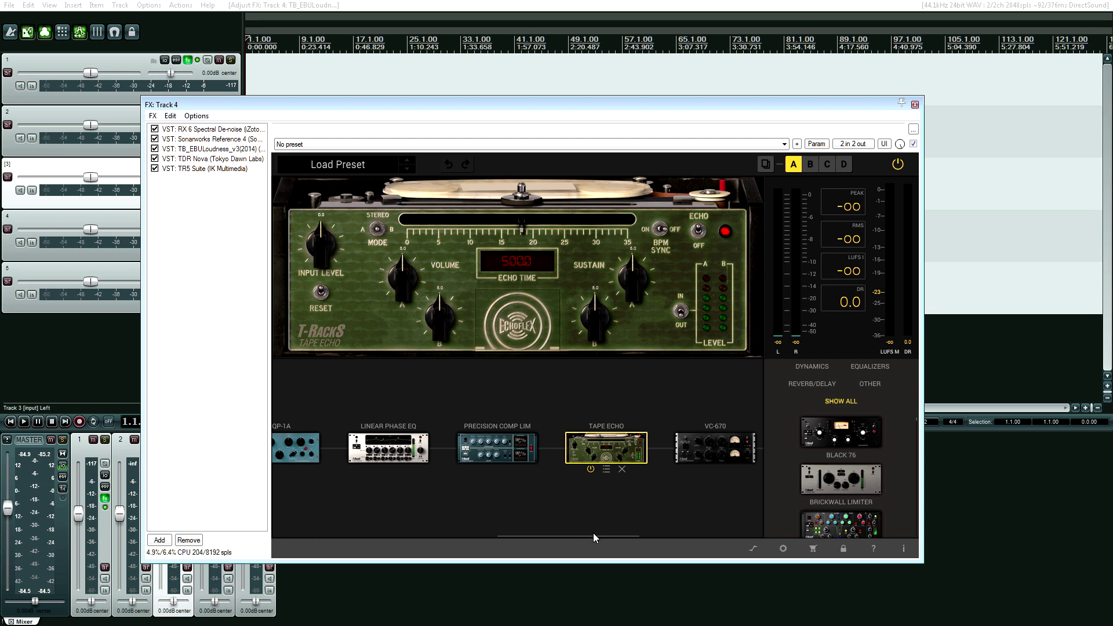
Step: View the White 2A and White Channel modules at the end of the chain, and expand the REAPER crash's problem details
drag(604, 535, 747, 530)
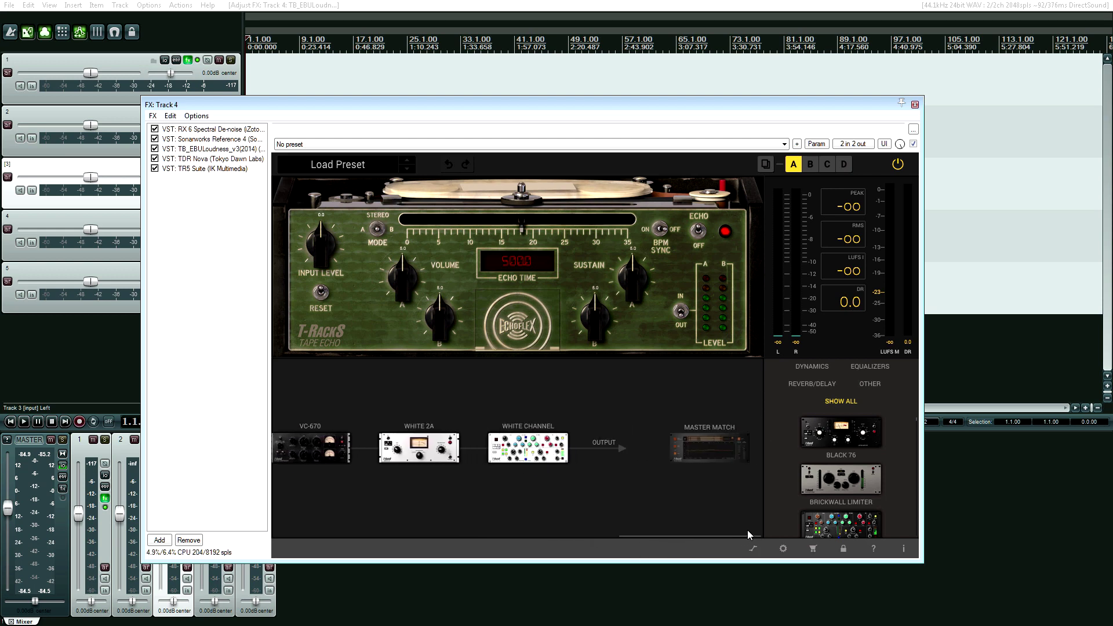
click(426, 441)
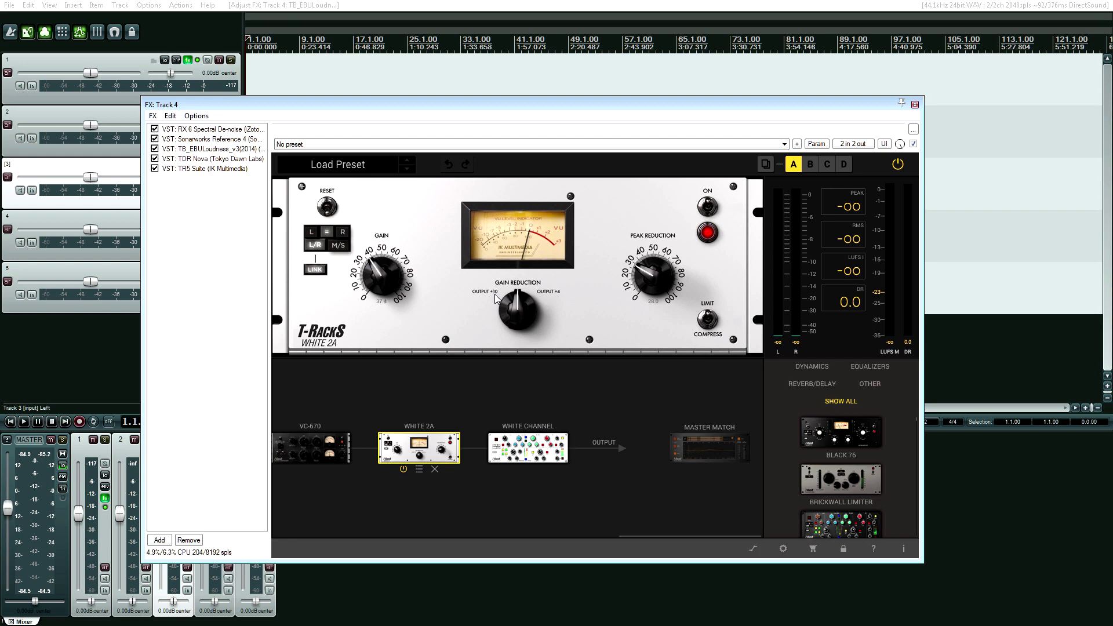
click(537, 448)
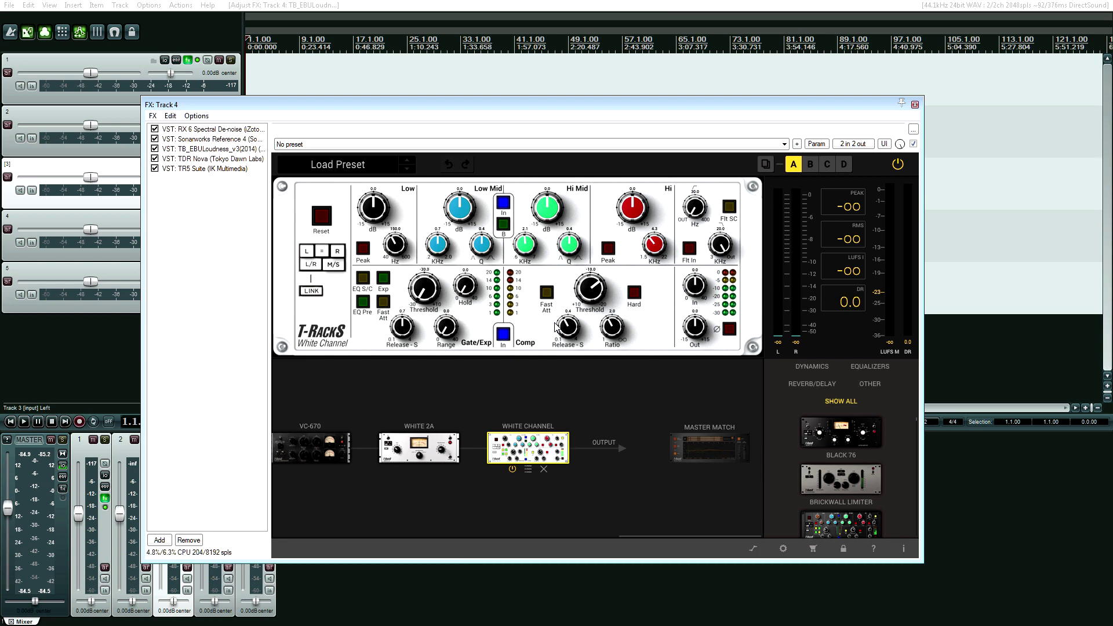
mouse_move(694, 447)
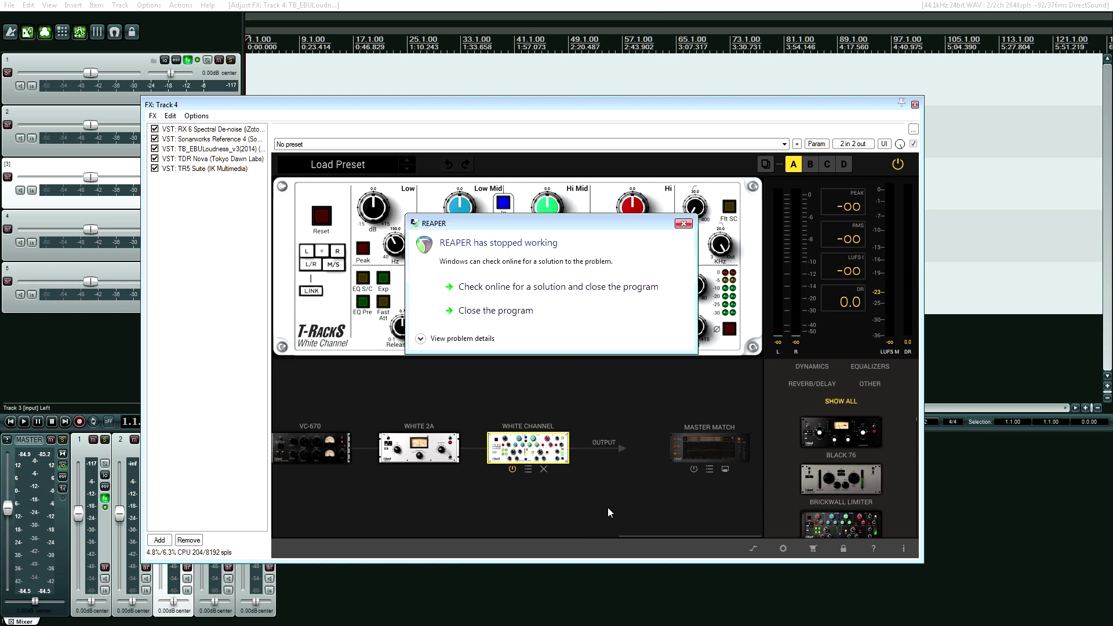
click(471, 339)
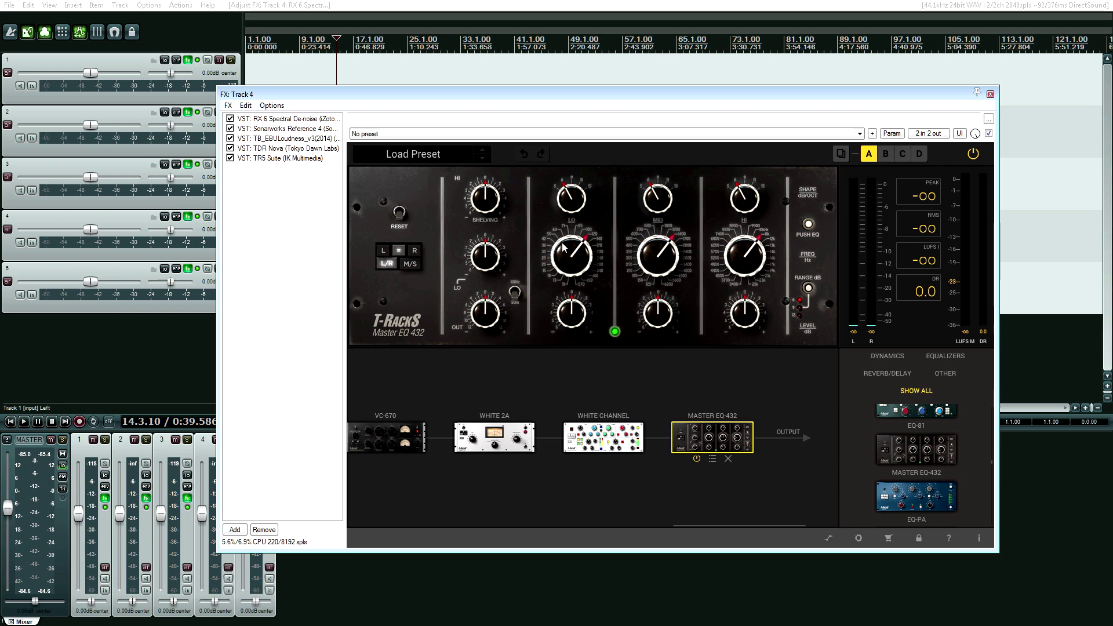
Step: View Master EQ-432 in TR5 Suite on Track 4, and open the Track 5 effects chain at The Glue
click(284, 160)
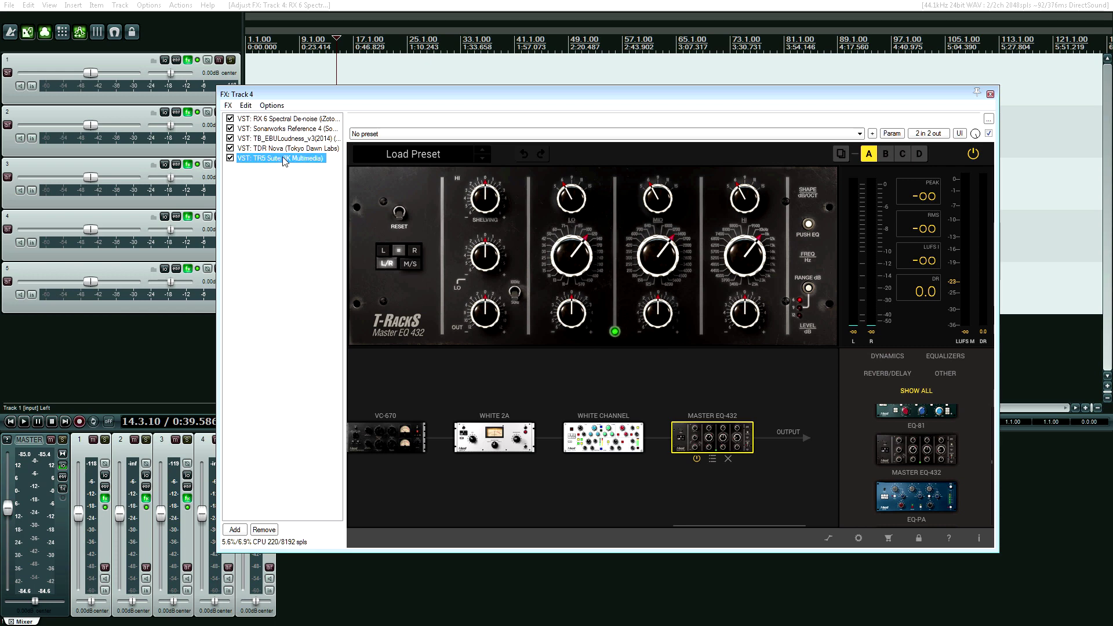
drag(423, 95, 486, 94)
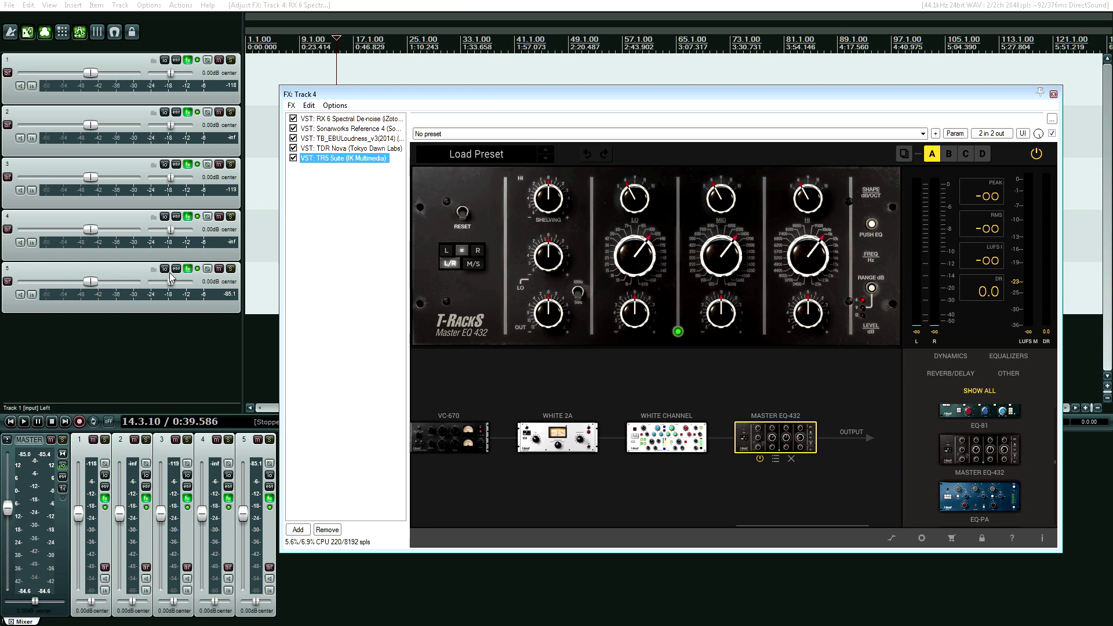
click(188, 269)
click(347, 120)
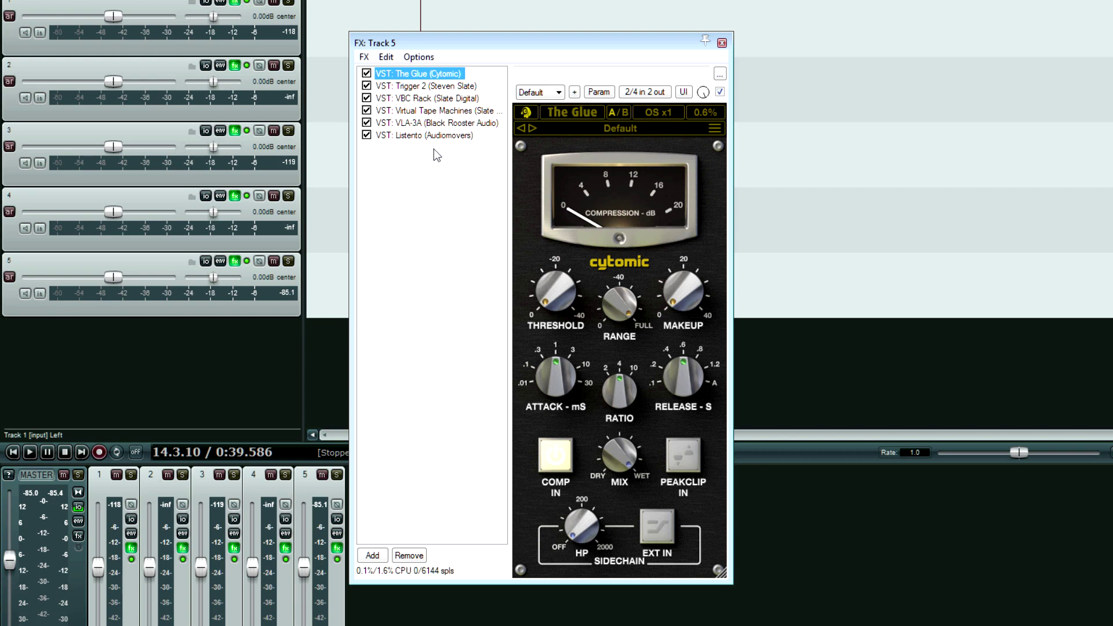
Step: Look through The Glue's oversampling options for phase, realtime and render, leaving them unaltered
mouse_move(630, 309)
click(660, 116)
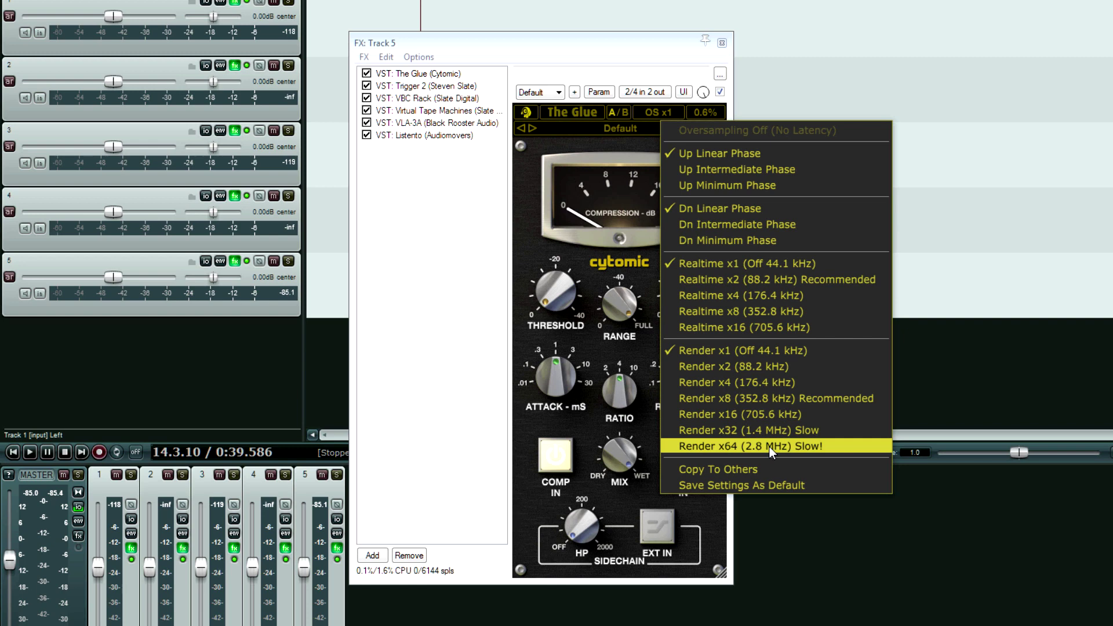
click(602, 47)
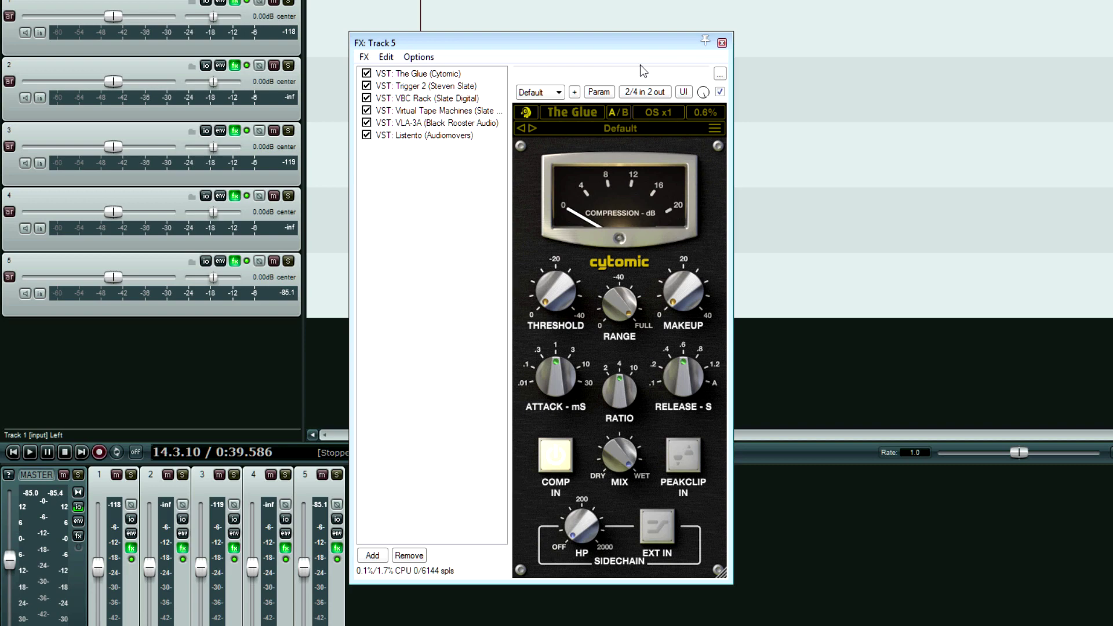
Step: View Trigger 2, VBC Rack and Virtual Tape Machines in the Track 5 effects chain
click(432, 86)
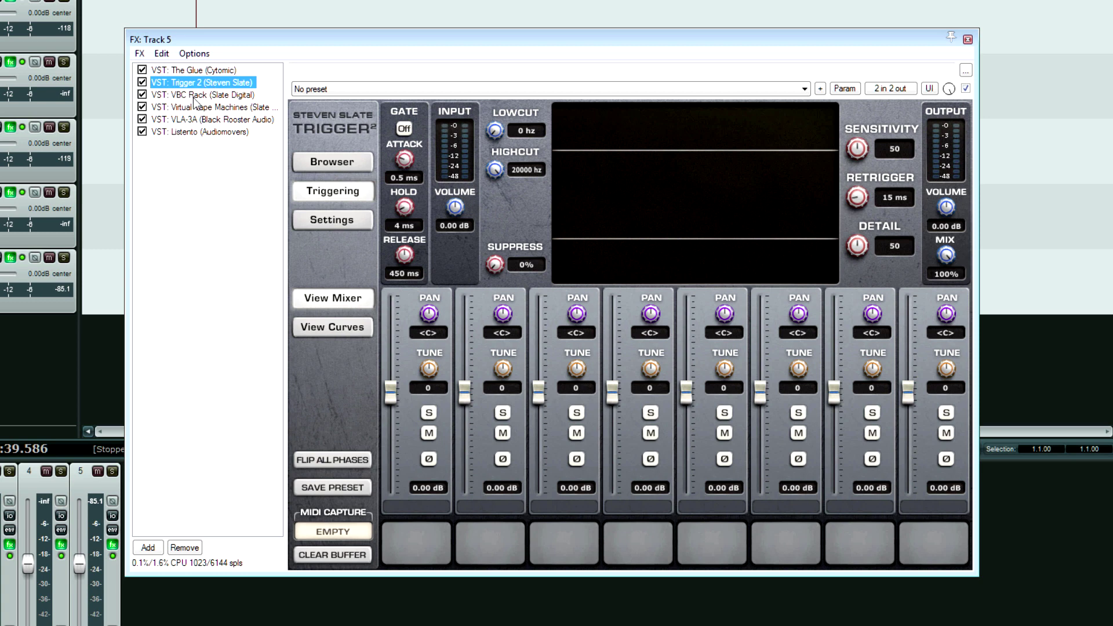
click(195, 96)
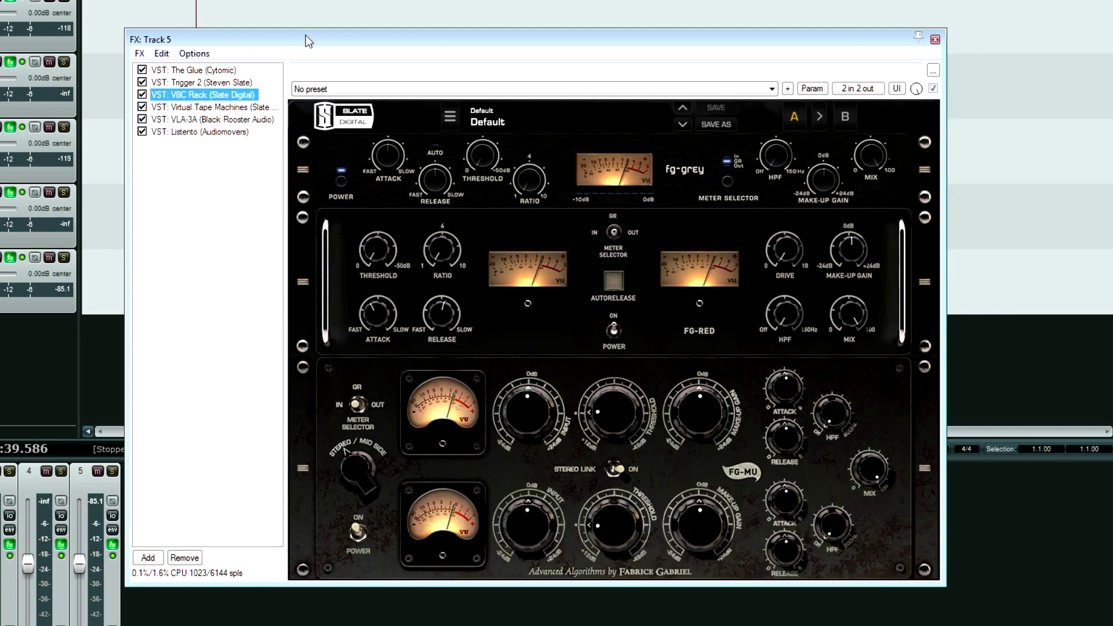
drag(305, 35, 214, 46)
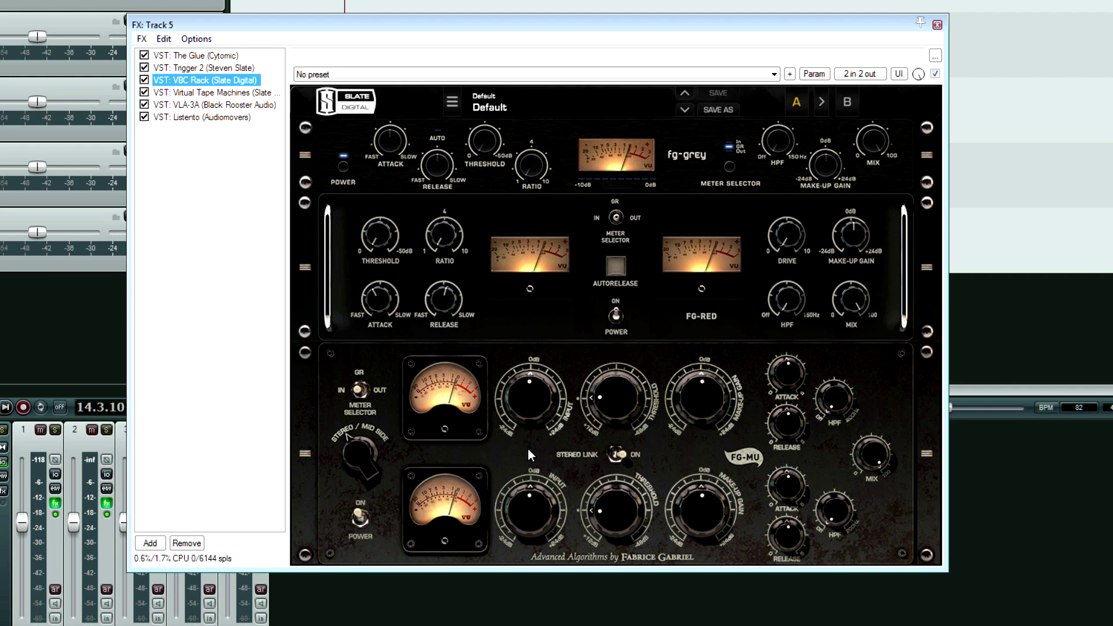
click(195, 92)
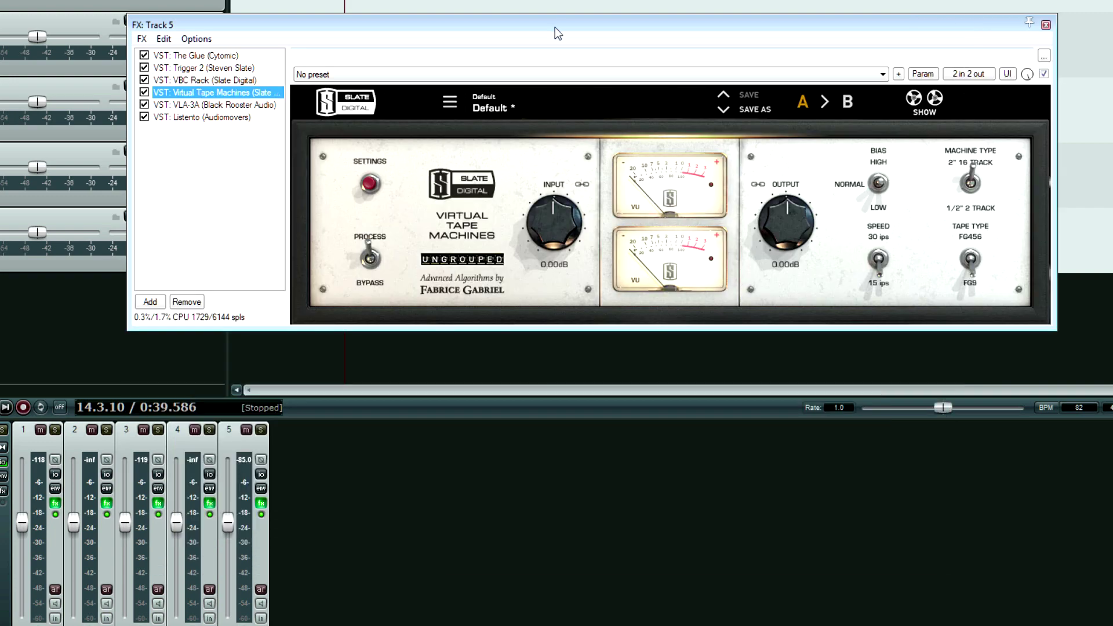
drag(554, 26, 537, 46)
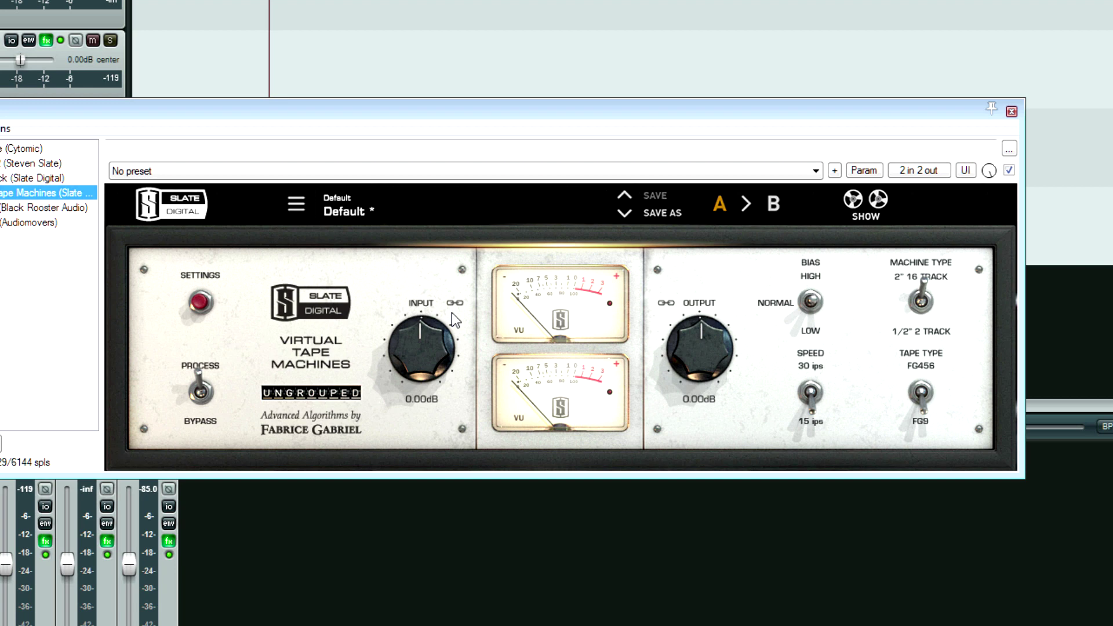
Step: View VLA-3A and Listento on Track 5, and close the track's effects window
key(Down)
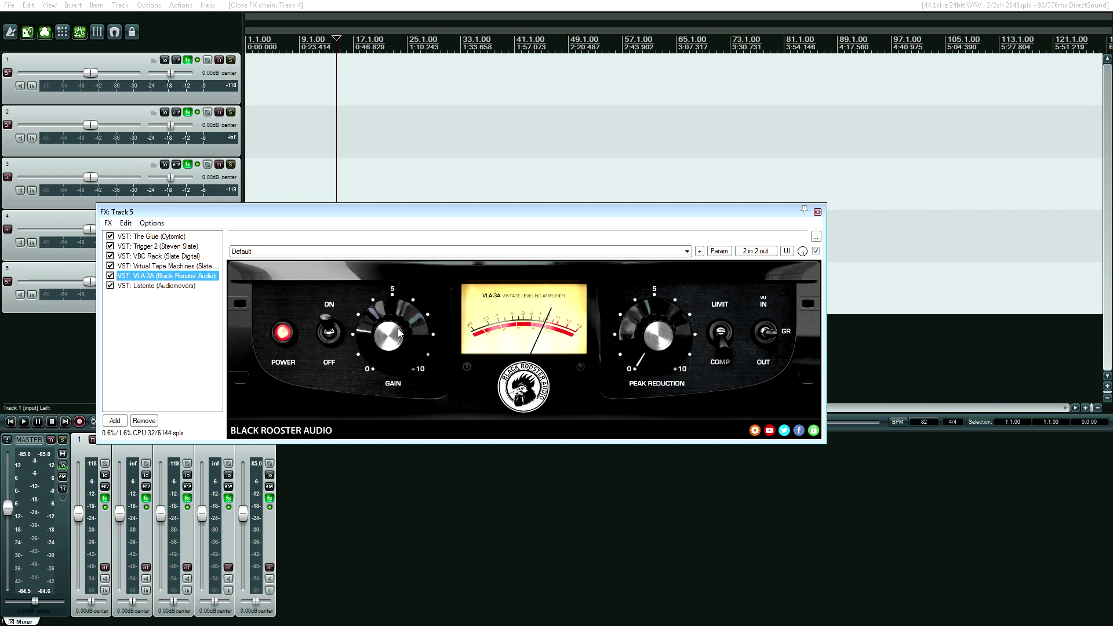
click(155, 285)
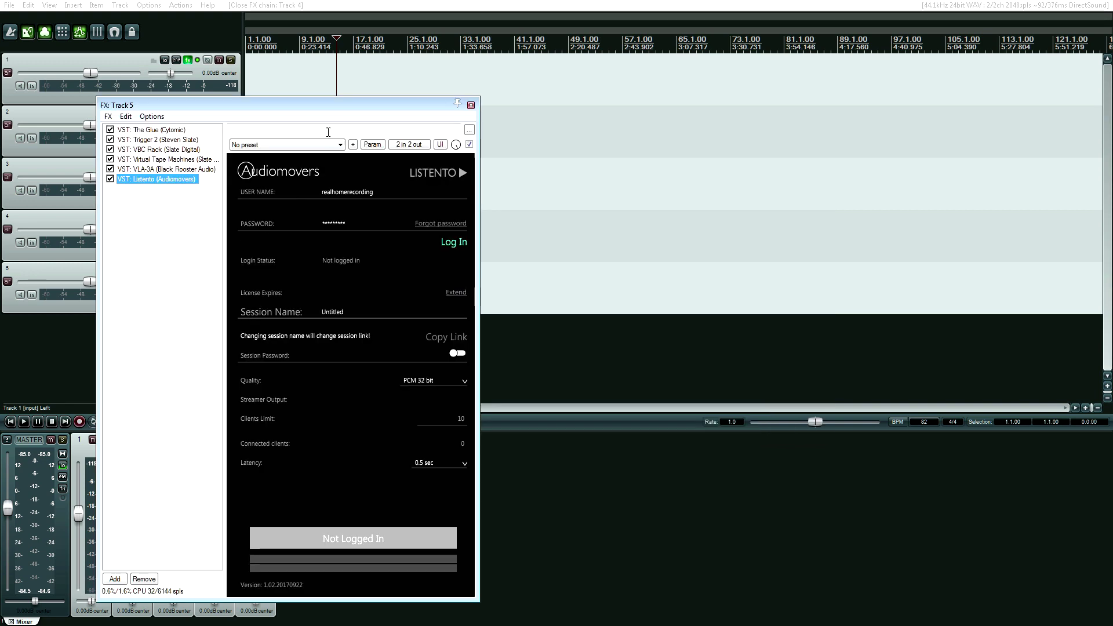
drag(293, 106, 455, 82)
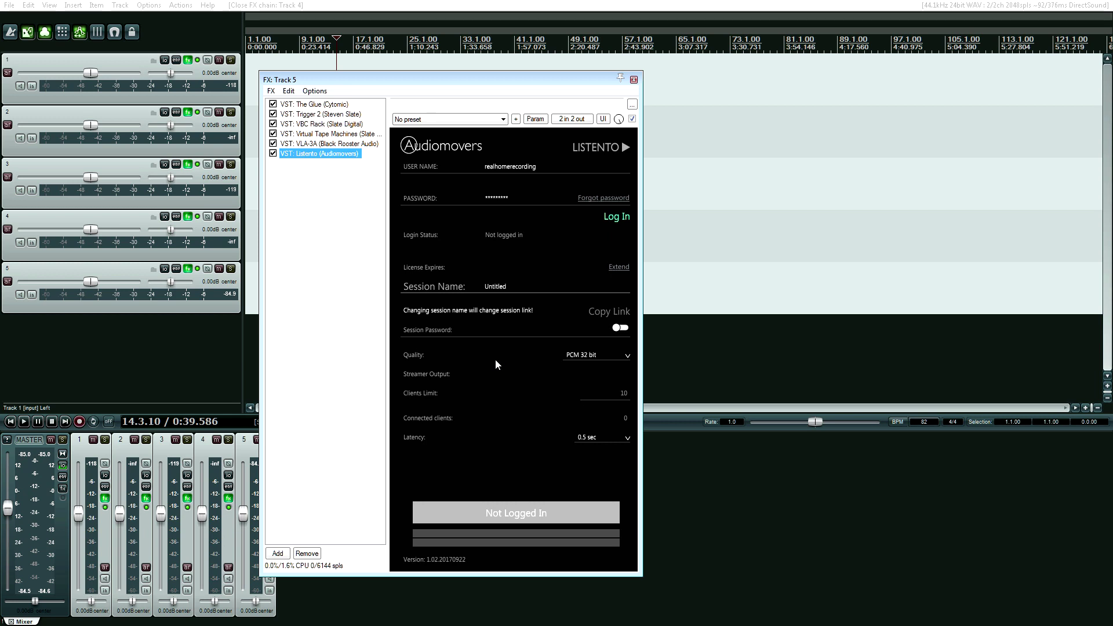
click(634, 79)
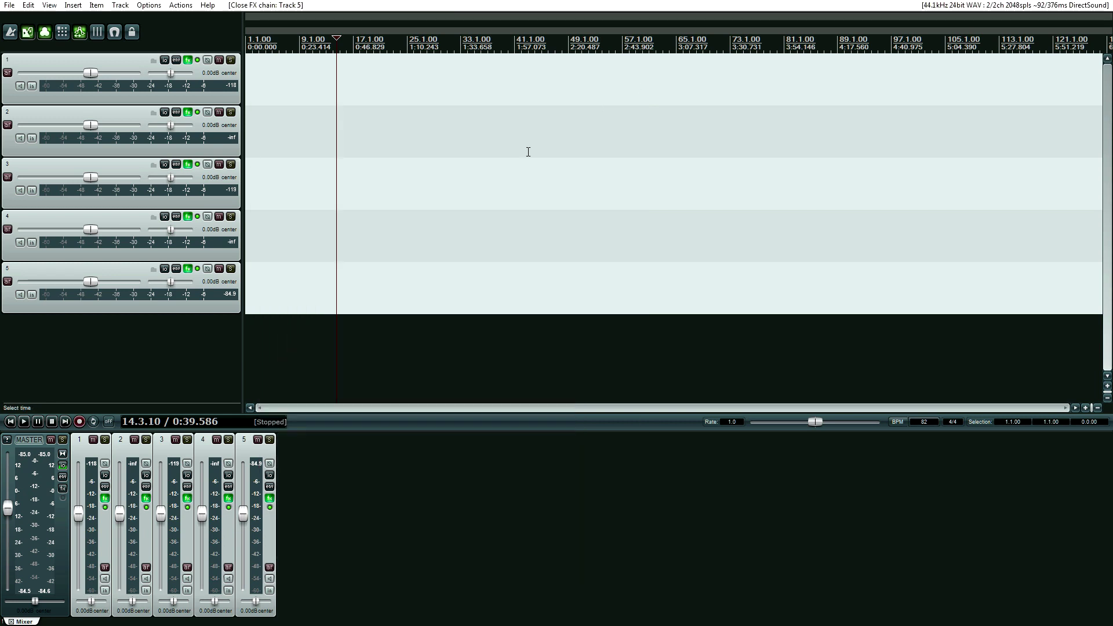